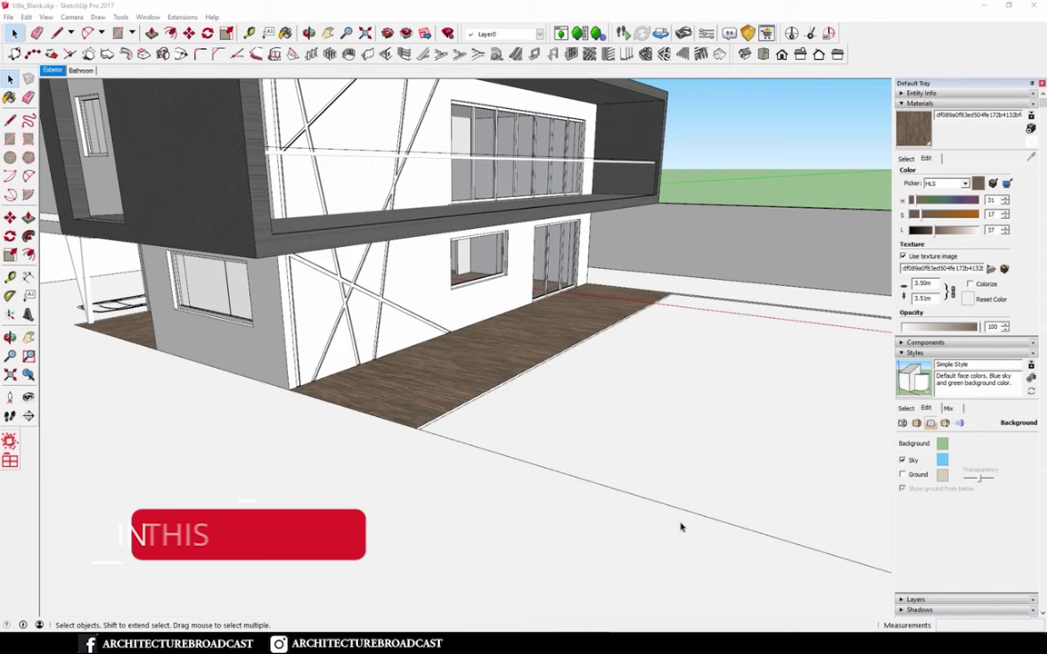
Open the ground group beside the villa for editing and select the ground face around the deck and pool area
middle_click_drag(680, 525, 853, 554)
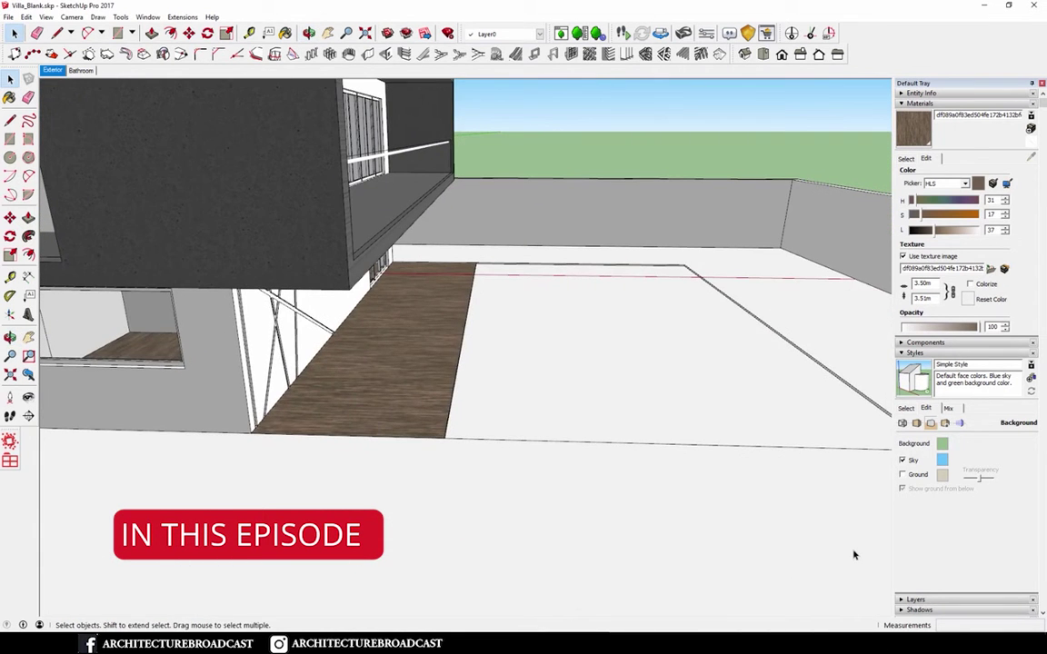
middle_click_drag(667, 461, 465, 449, "shift")
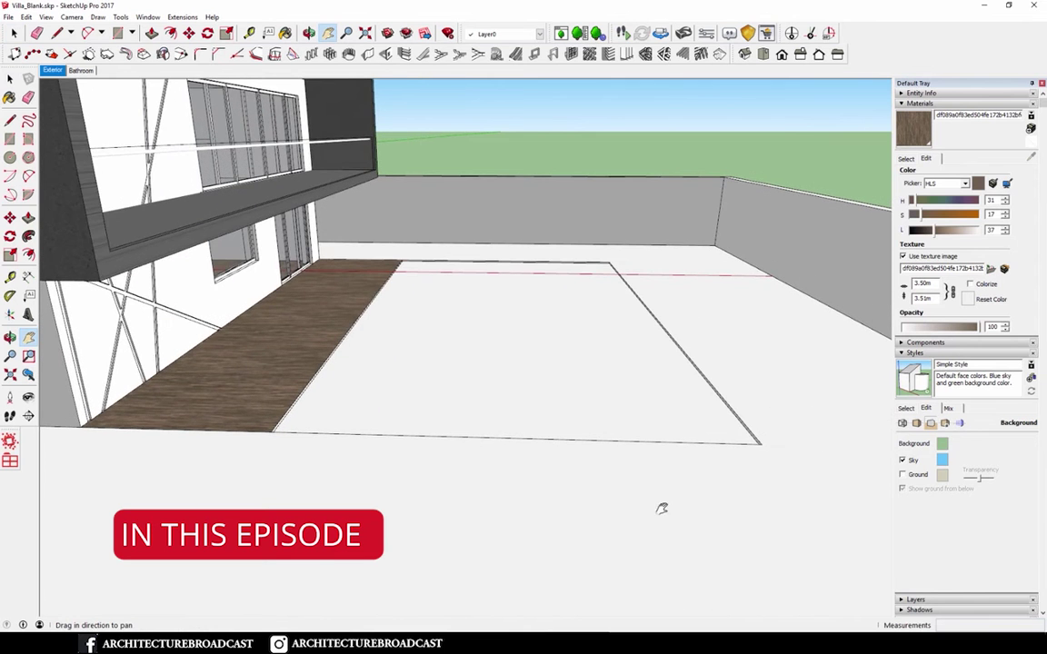
middle_click_drag(602, 456, 606, 457)
triple_click(662, 487)
left_click(647, 483)
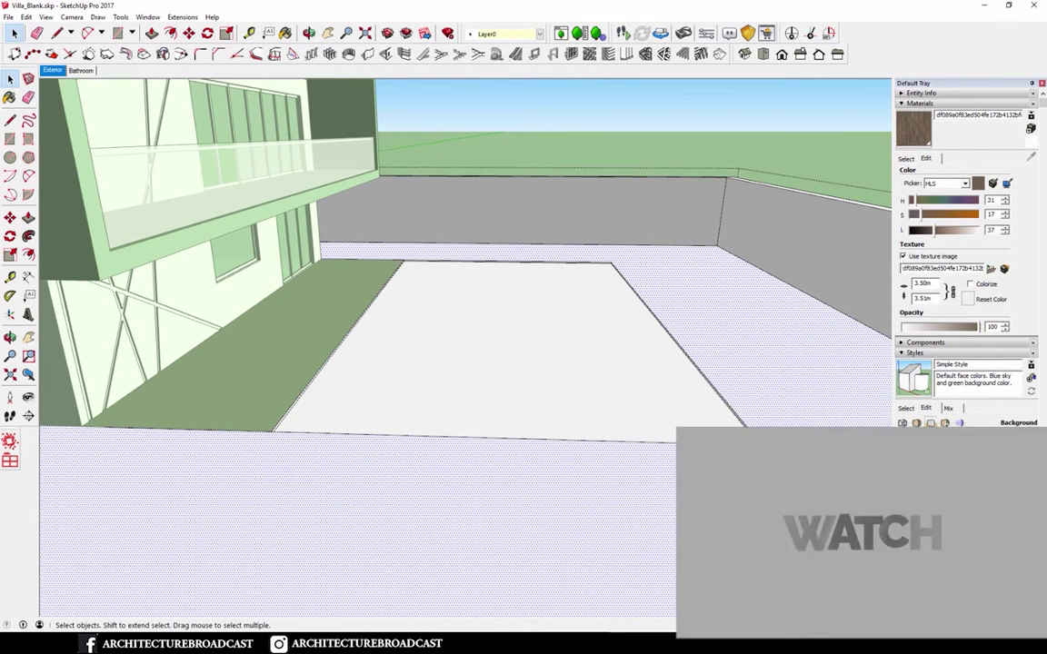
Import the image Stone tiles.jpg from the Production (X:) drive for use as a texture
left_click(8, 17)
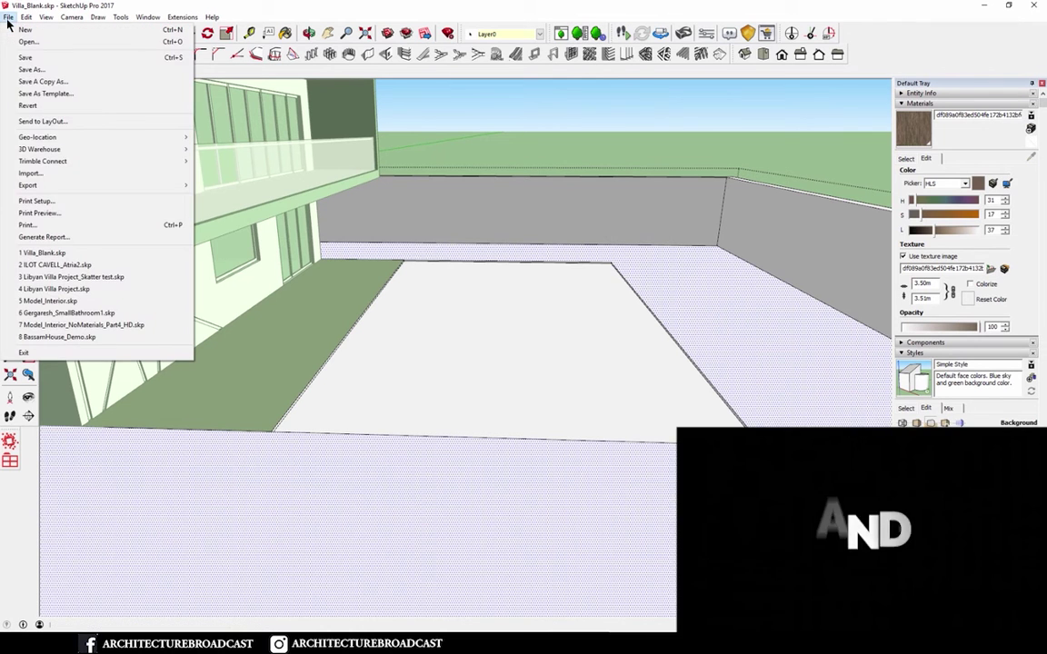
left_click(31, 173)
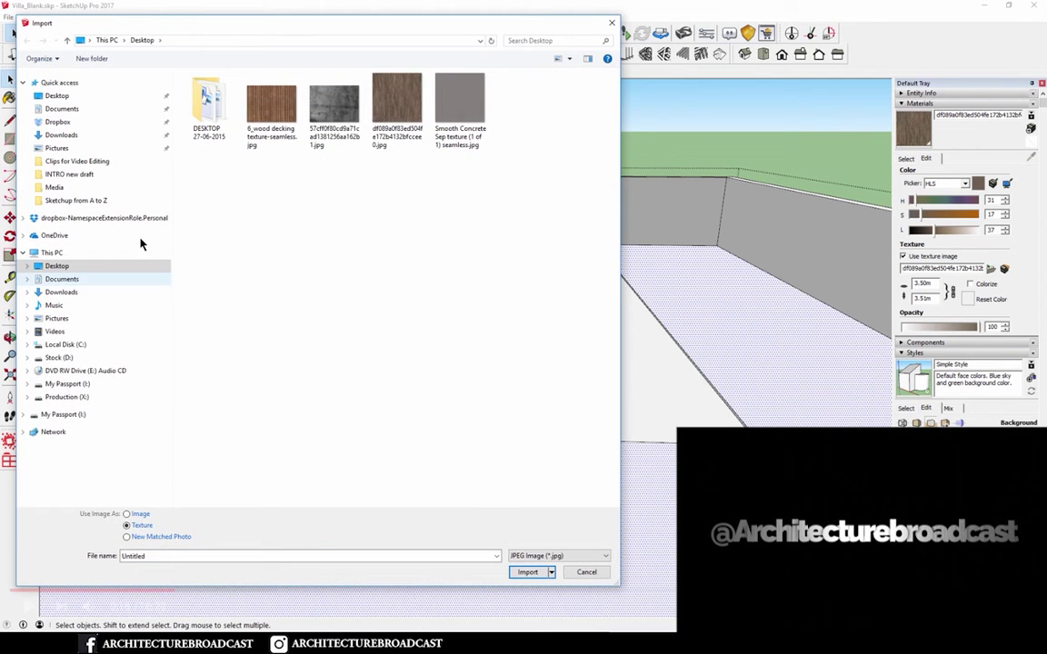
left_click(84, 397)
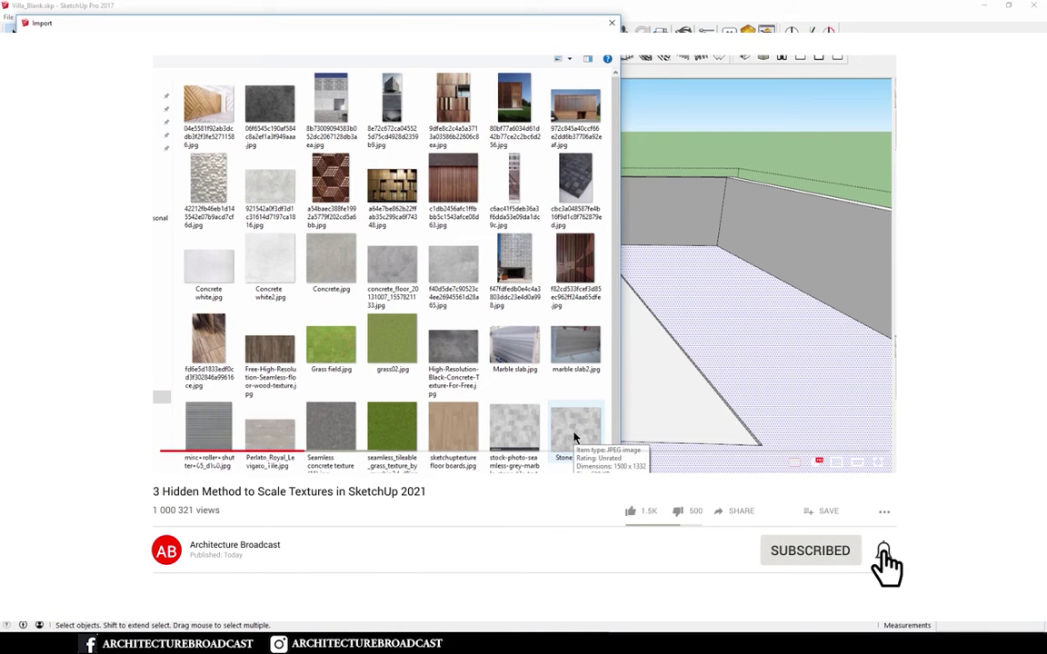
double_click(574, 437)
double_click(573, 438)
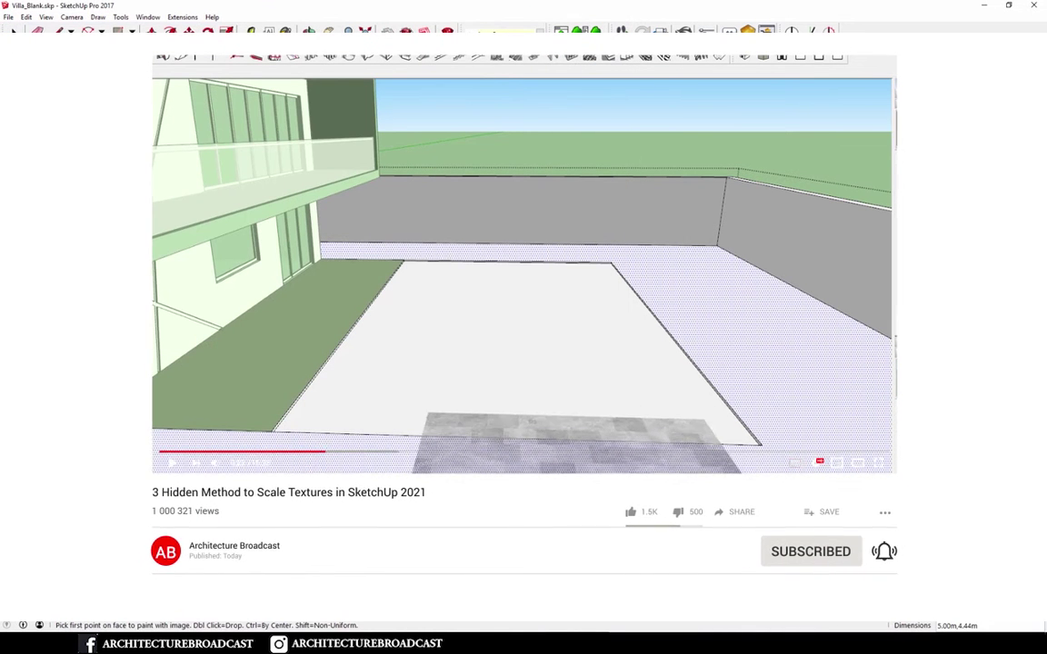
Paint the selected ground face with the imported stone tile texture, placed freehand at about 3.34 m wide
left_click(187, 593)
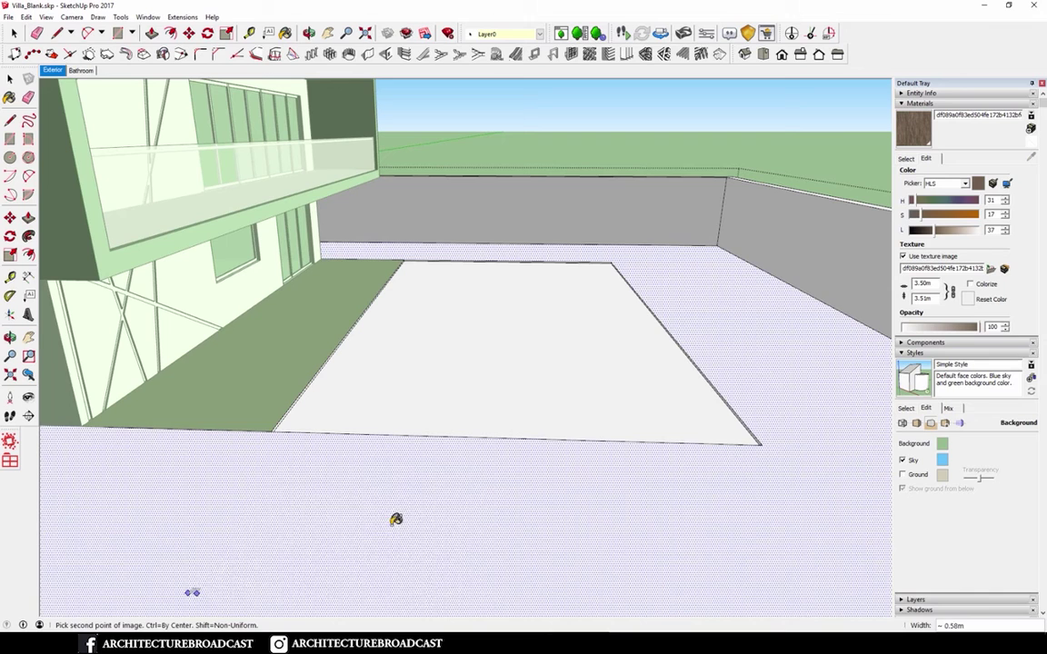
left_click(488, 500)
left_click(402, 544)
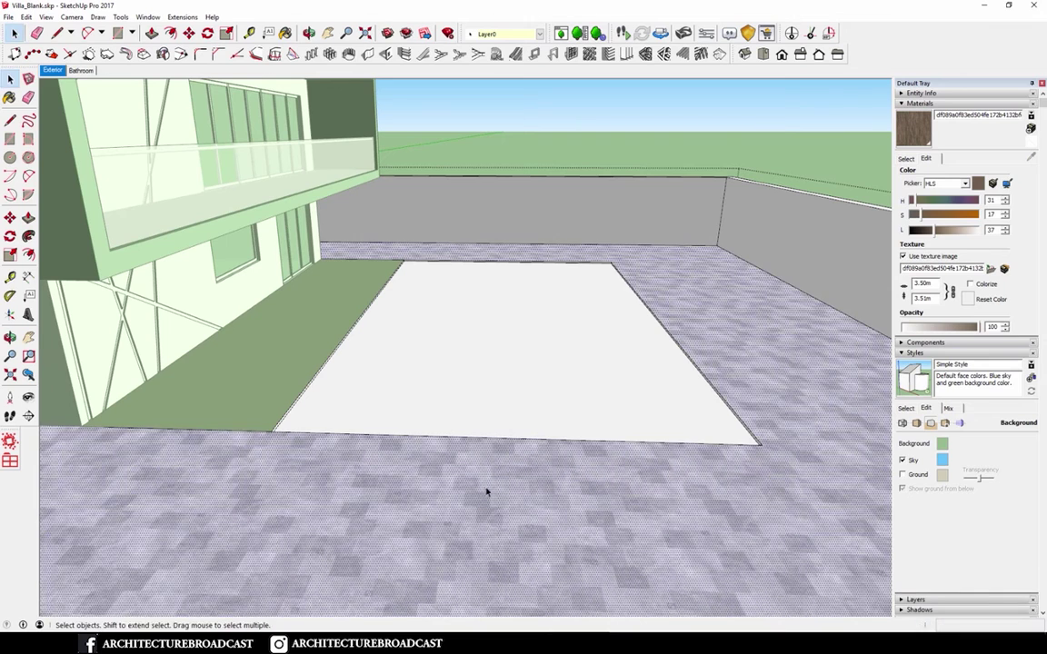
Measure the width of one stone tile on the ground from above with the Line tool, without drawing an edge
key("o")
left_click_drag(488, 475, 564, 546)
middle_click_drag(565, 546, 562, 581)
left_click(559, 330)
scroll(559, 330, "down", 3)
middle_click_drag(559, 330, 558, 569)
scroll(531, 568, "up", 3)
scroll(531, 568, "up", 3)
left_click_drag(558, 569, 626, 524)
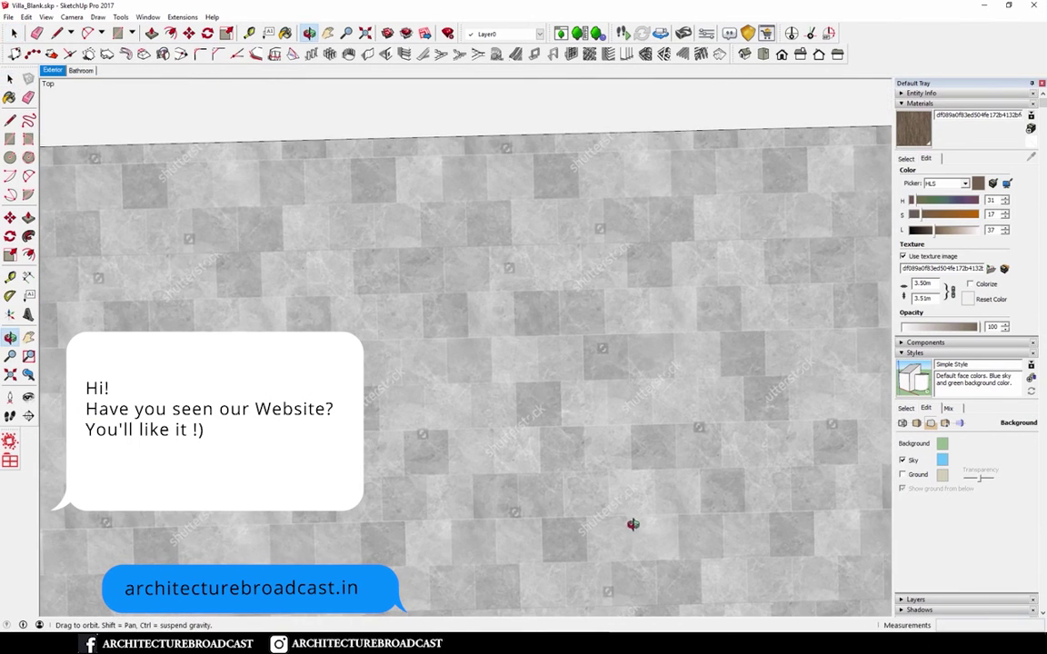
key("space")
key("l")
scroll(486, 133, "up", 5)
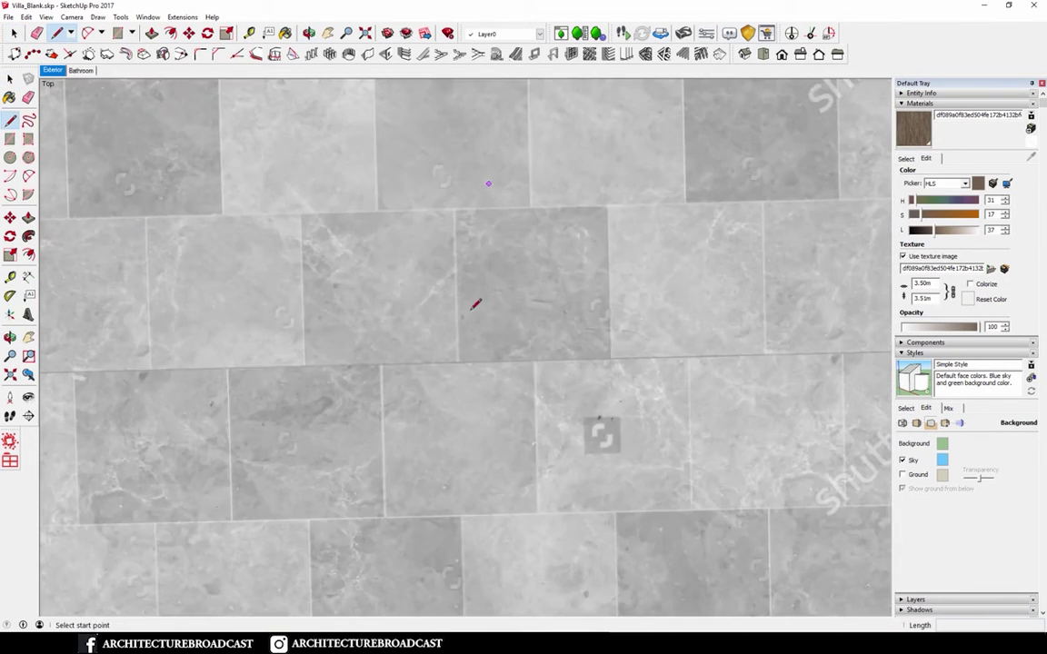
scroll(503, 274, "up", 3)
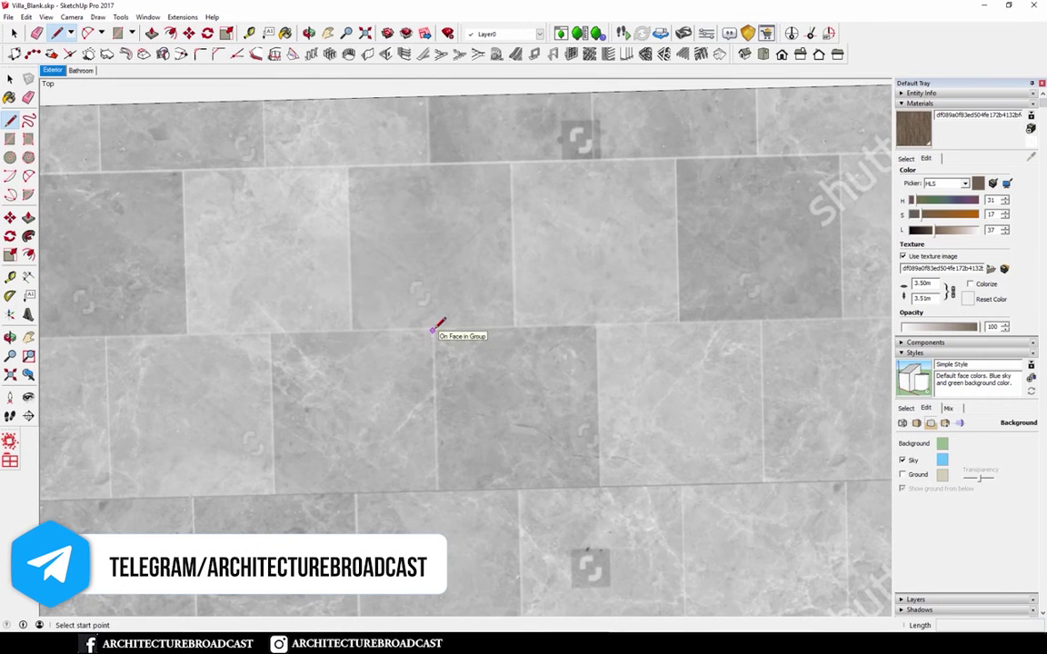
left_click(434, 328)
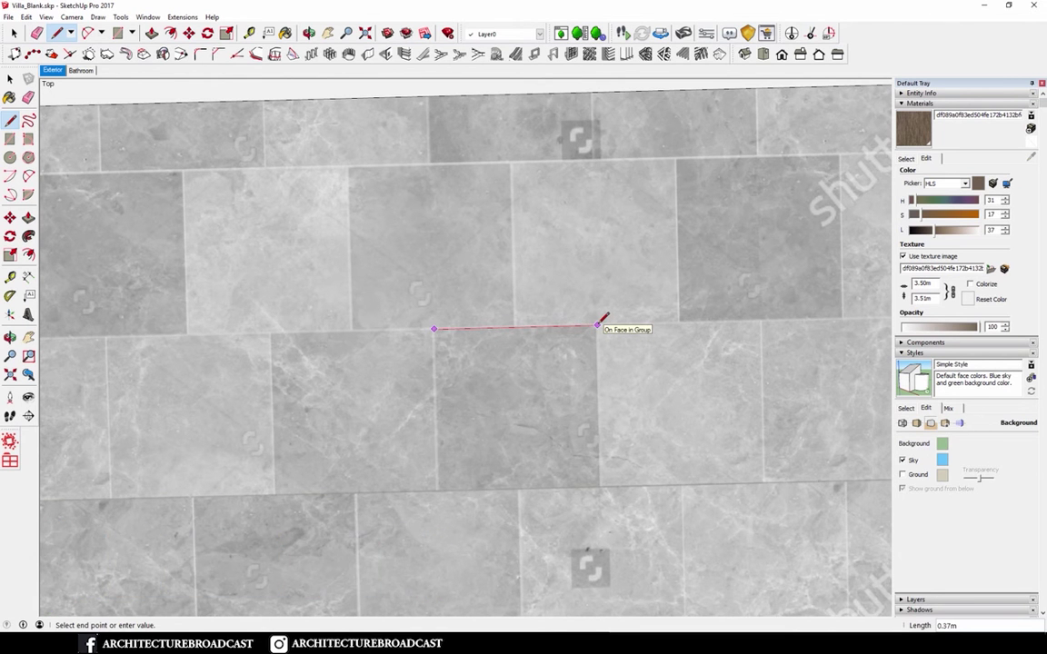
middle_click_drag(594, 329, 561, 299)
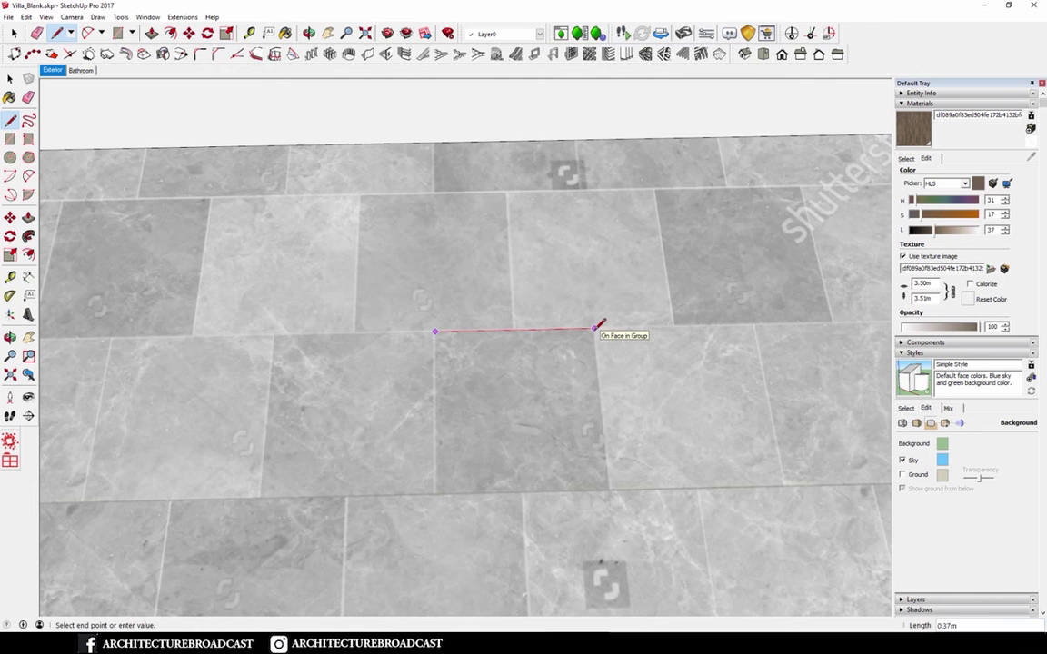
key("space")
key("l")
middle_click_drag(660, 362, 655, 358)
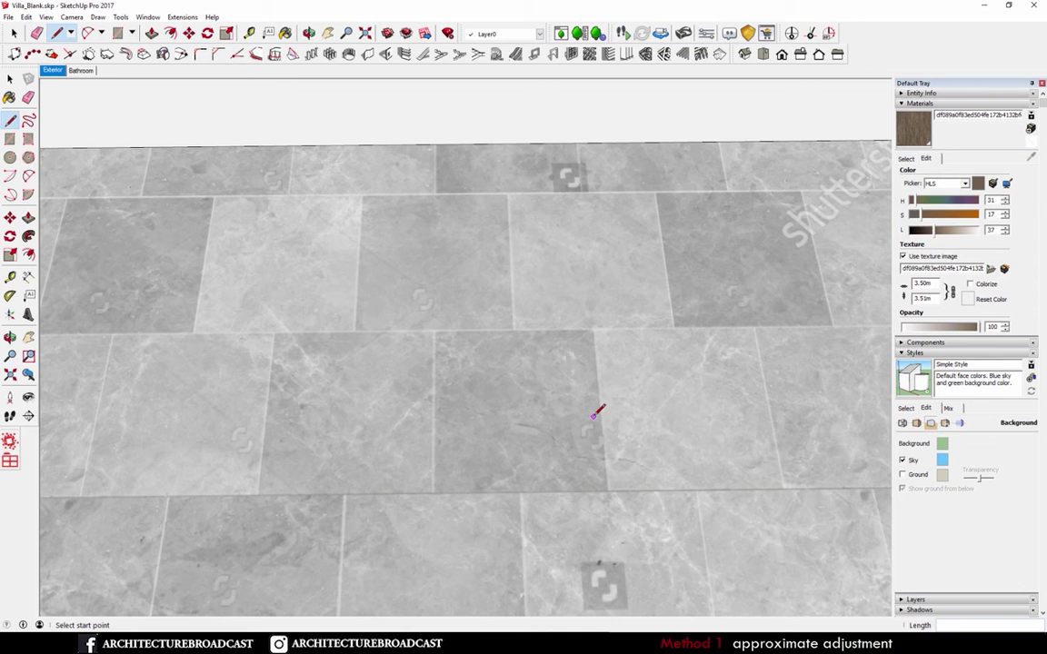
Load the ground's Stone tiles material for editing with the Paint Bucket and set its texture width to 4 m
key("b")
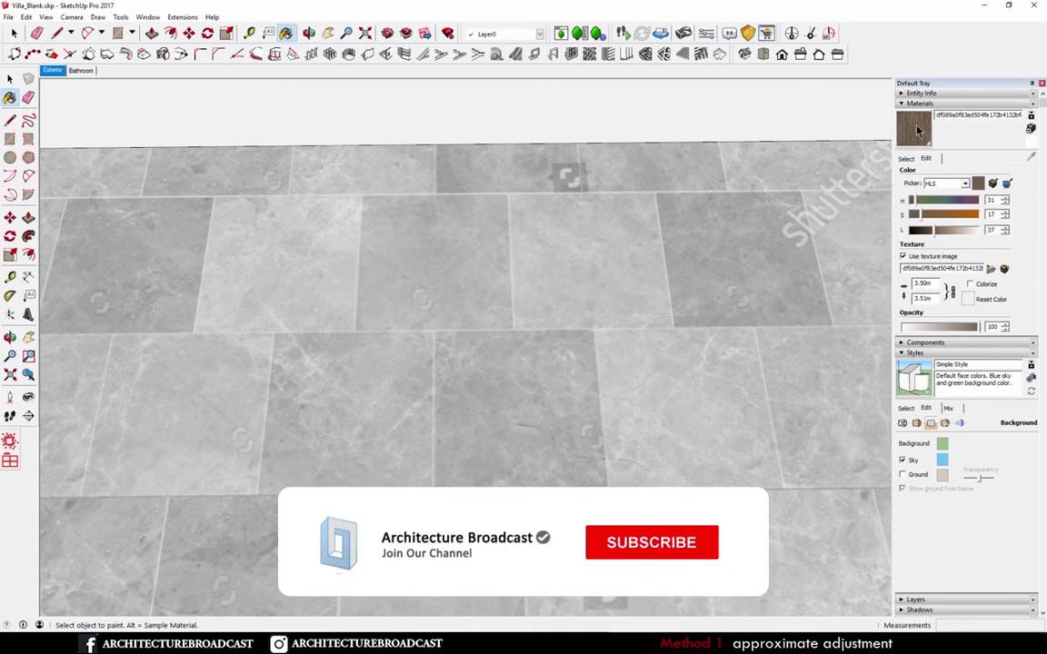
left_click(485, 377, "alt")
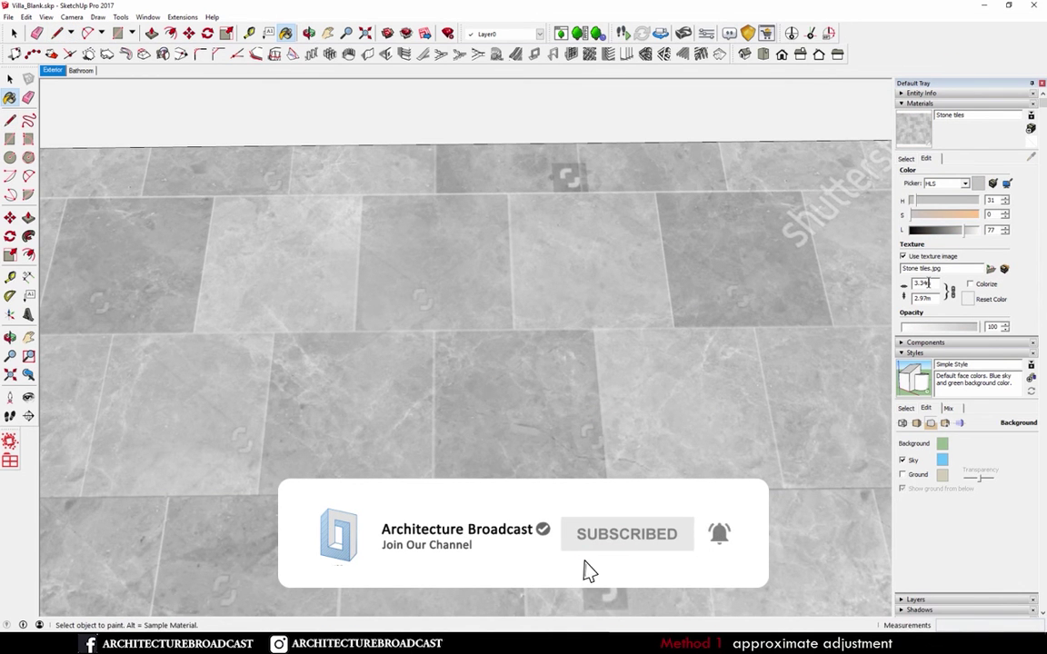
left_click_drag(928, 283, 895, 284)
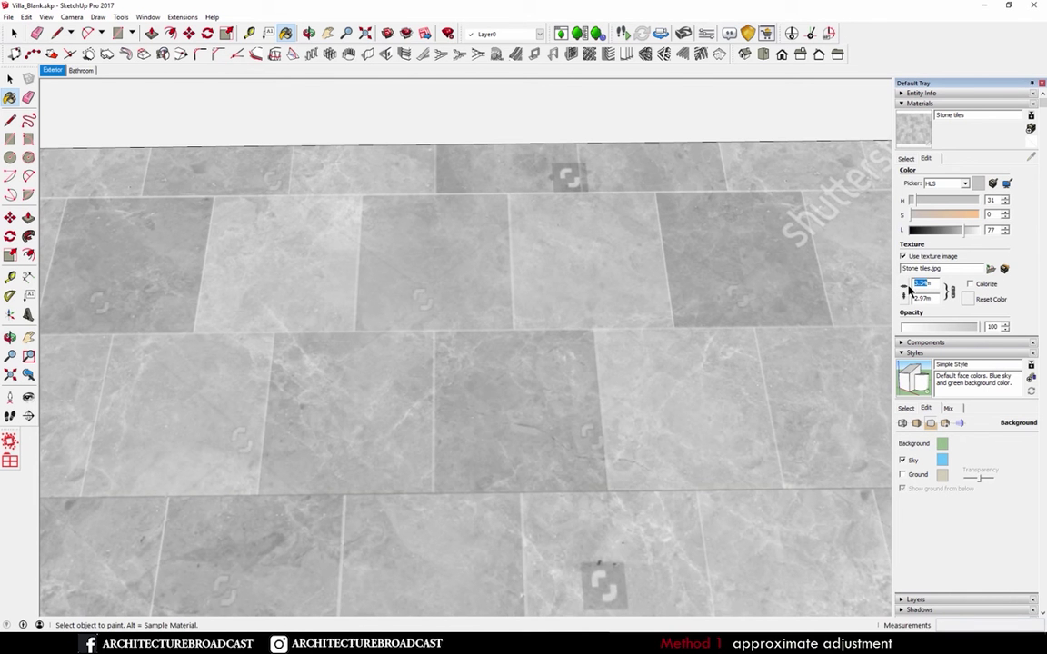
type("4m")
key("Return")
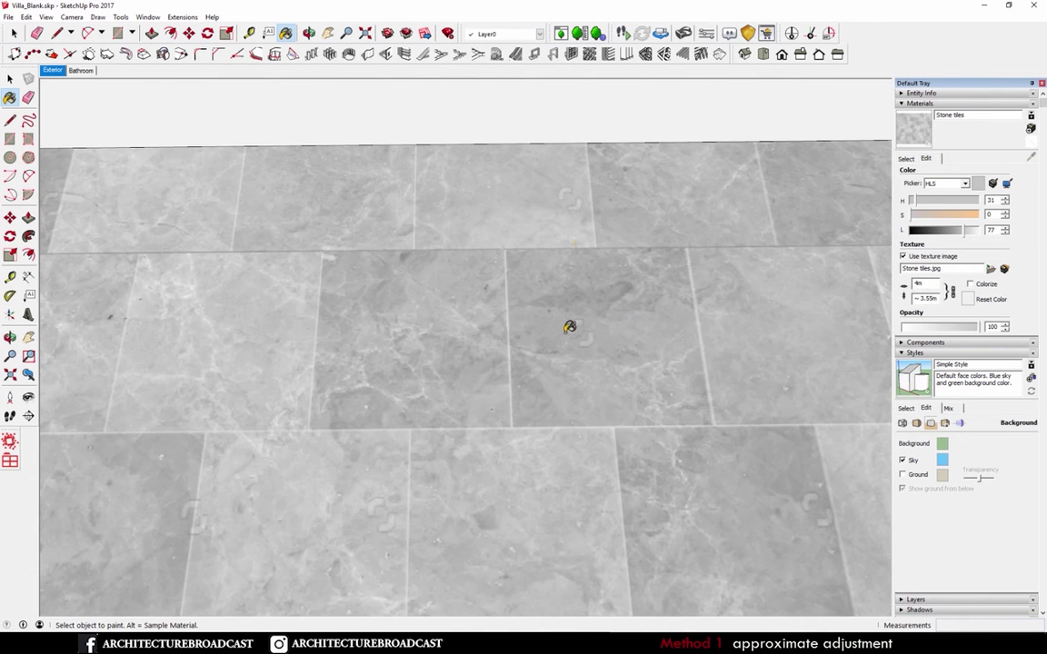
Check the width of one rescaled tile on the ground with the Line tool, without drawing an edge
middle_click(561, 325)
key("space")
scroll(570, 338, "down", 3)
middle_click_drag(573, 340, 561, 399)
scroll(560, 400, "up", 1)
key("l")
scroll(560, 398, "up", 2)
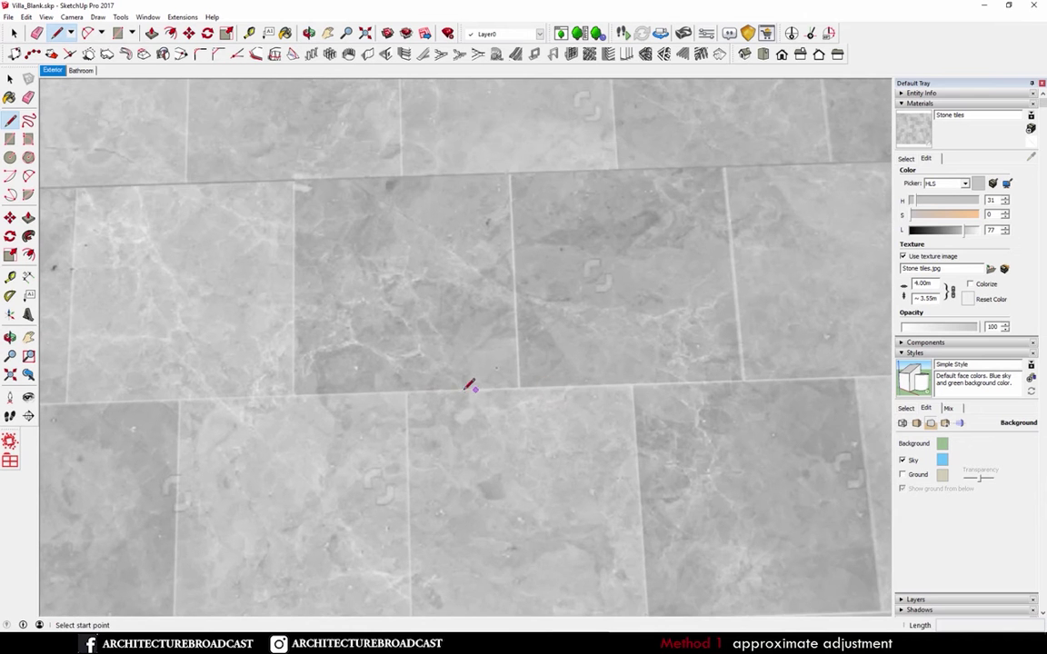
left_click(407, 393)
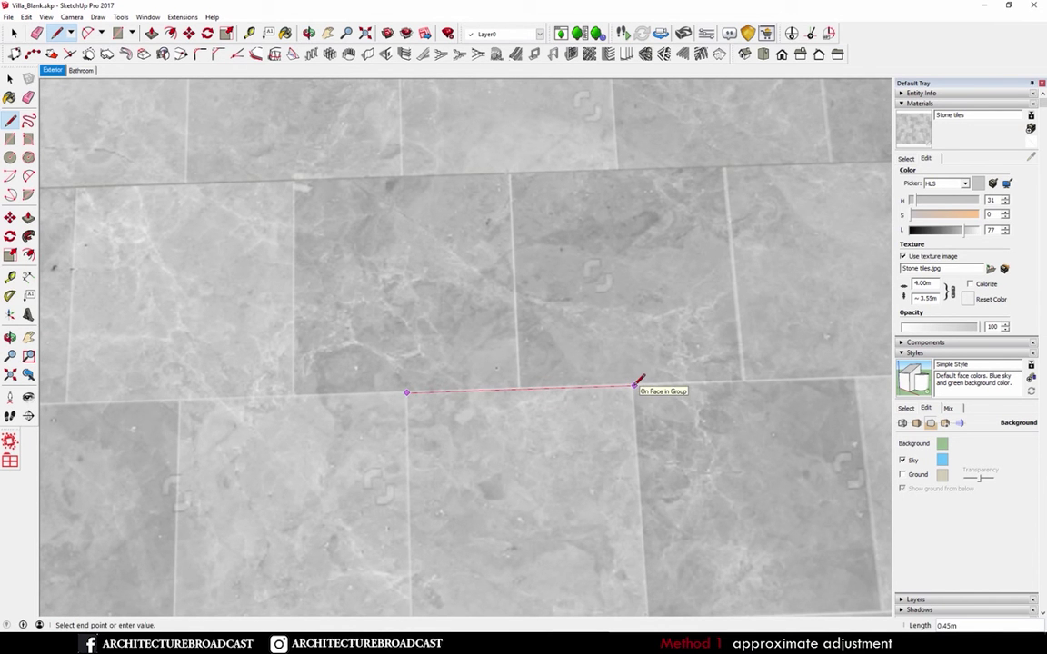
key("space")
Set the Stone tiles texture width to 6 m and check one tile's width with the Line tool
scroll(635, 388, "down", 2)
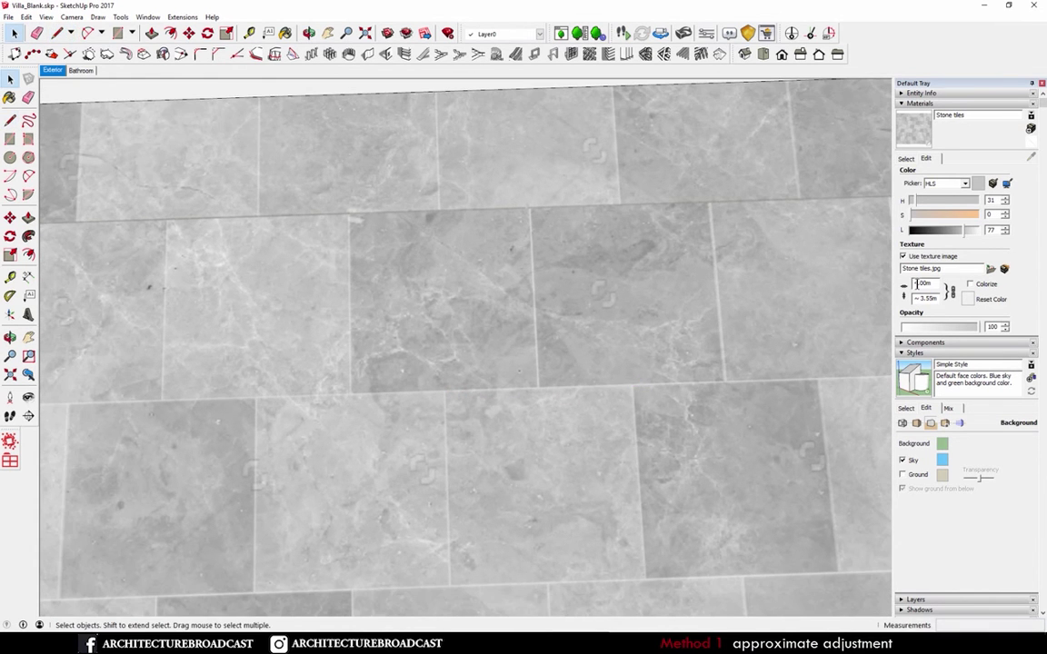
left_click(920, 284)
type("6")
key("Return")
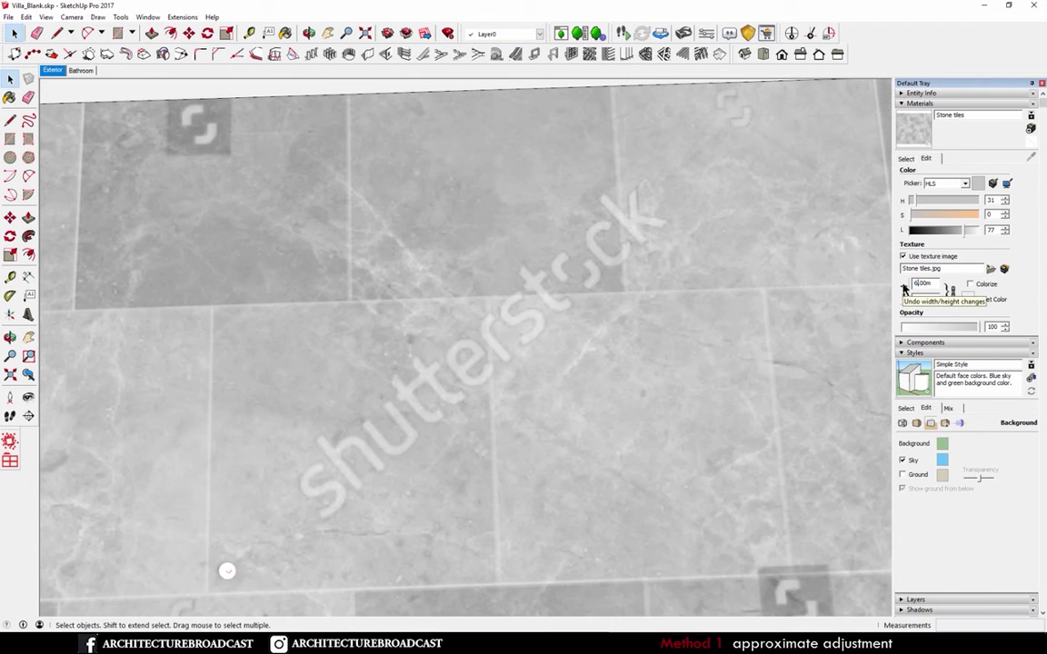
scroll(552, 402, "down", 3)
key("l")
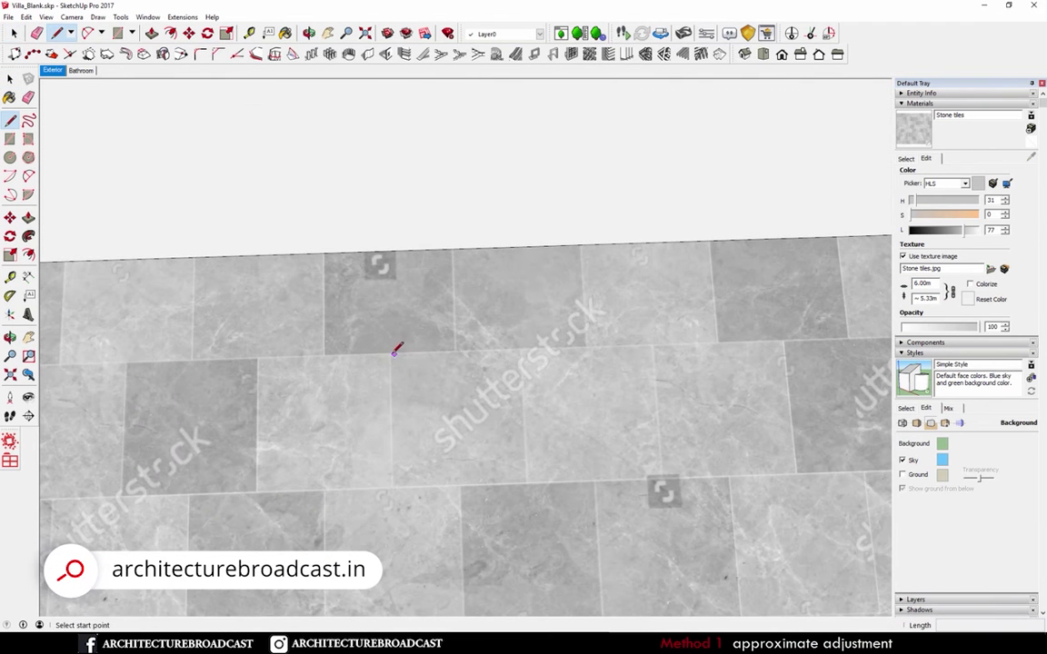
left_click(391, 352)
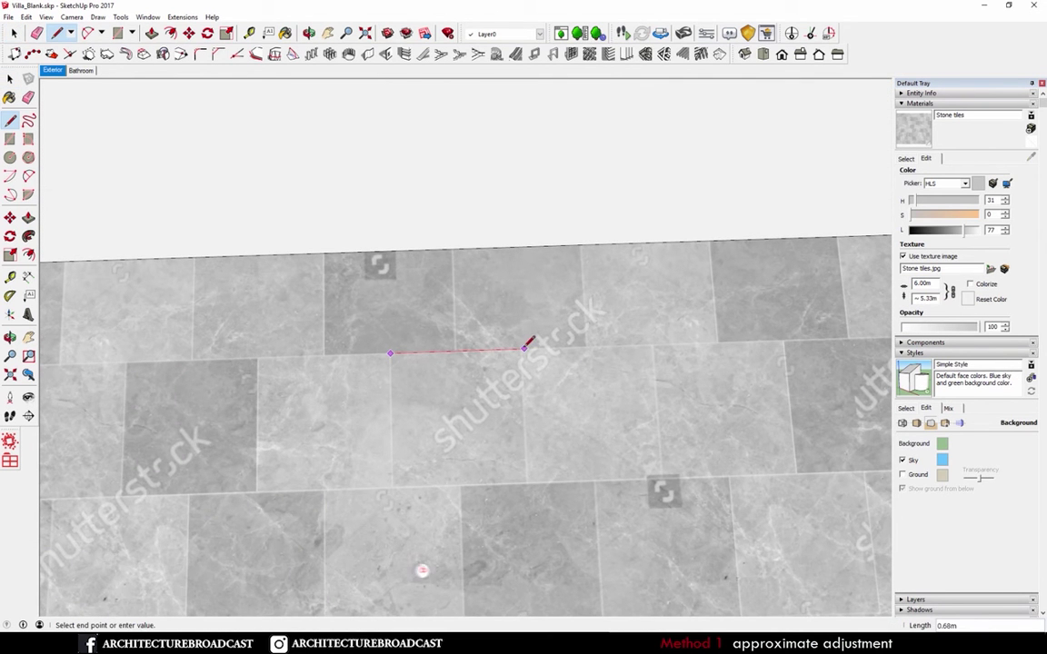
key("space")
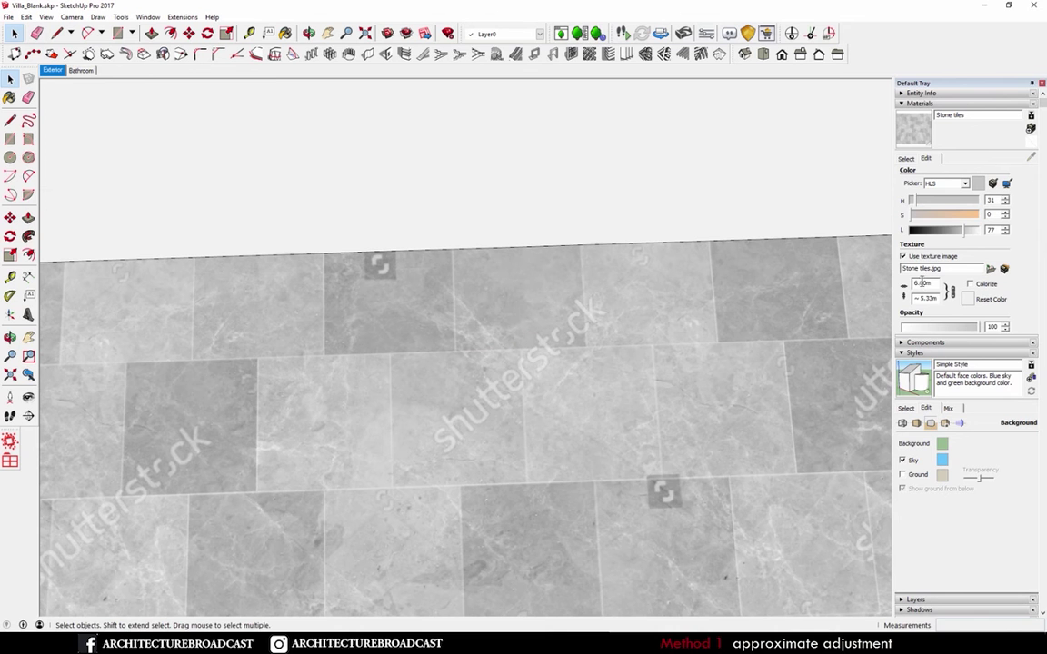
Set the Stone tiles texture width to 5.50 m, check one tile's width, and inspect the tiling on the ground
double_click(922, 283)
key("Return")
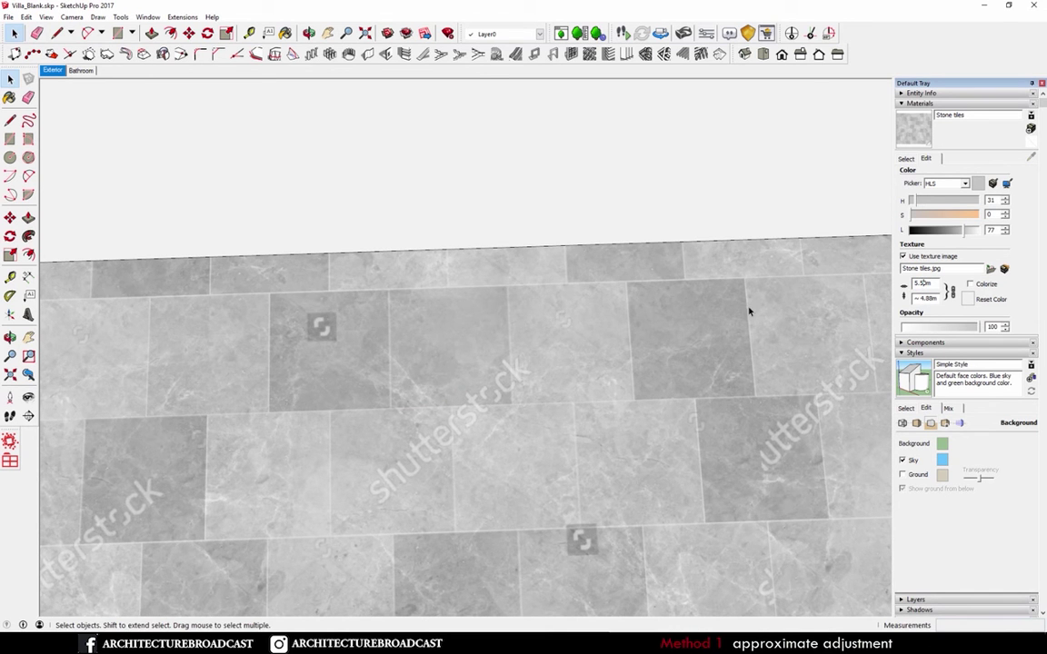
key("l")
left_click(508, 285)
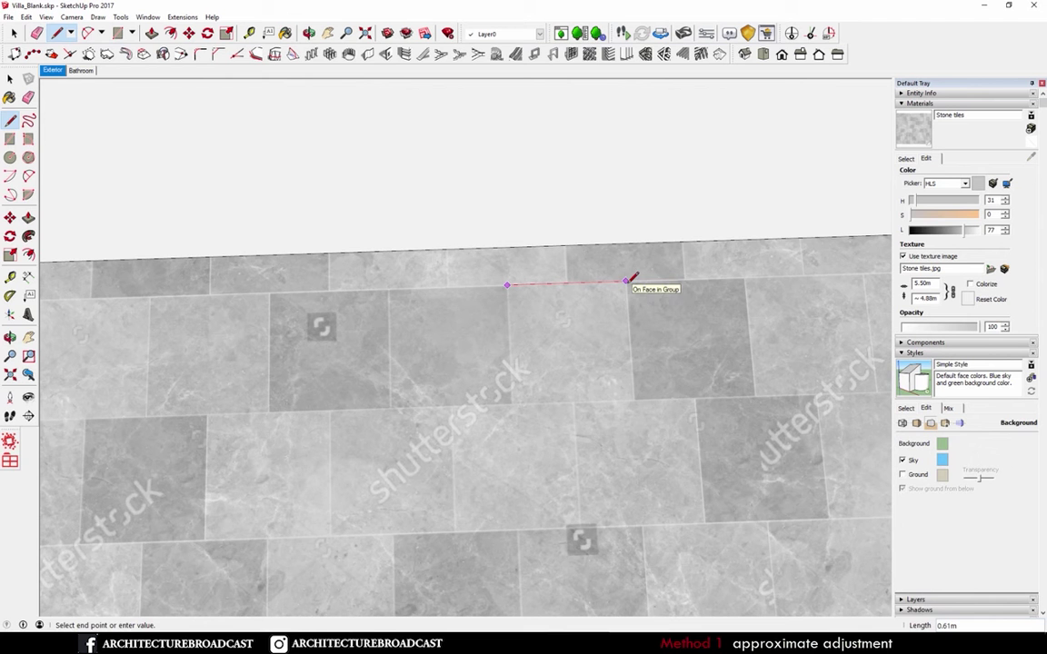
key("space")
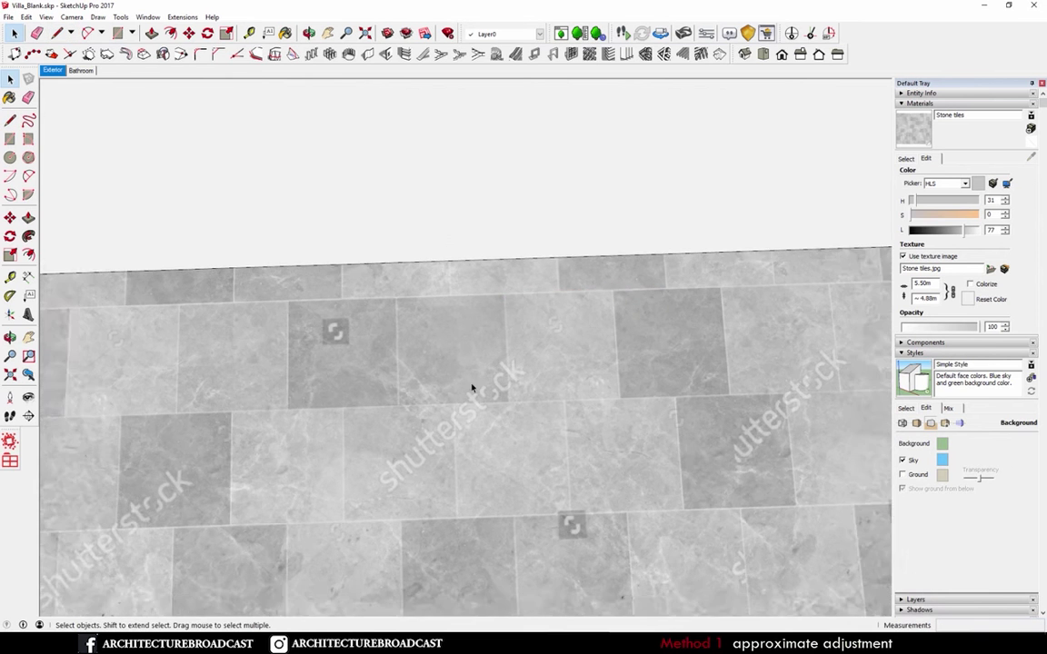
scroll(469, 392, "down", 6)
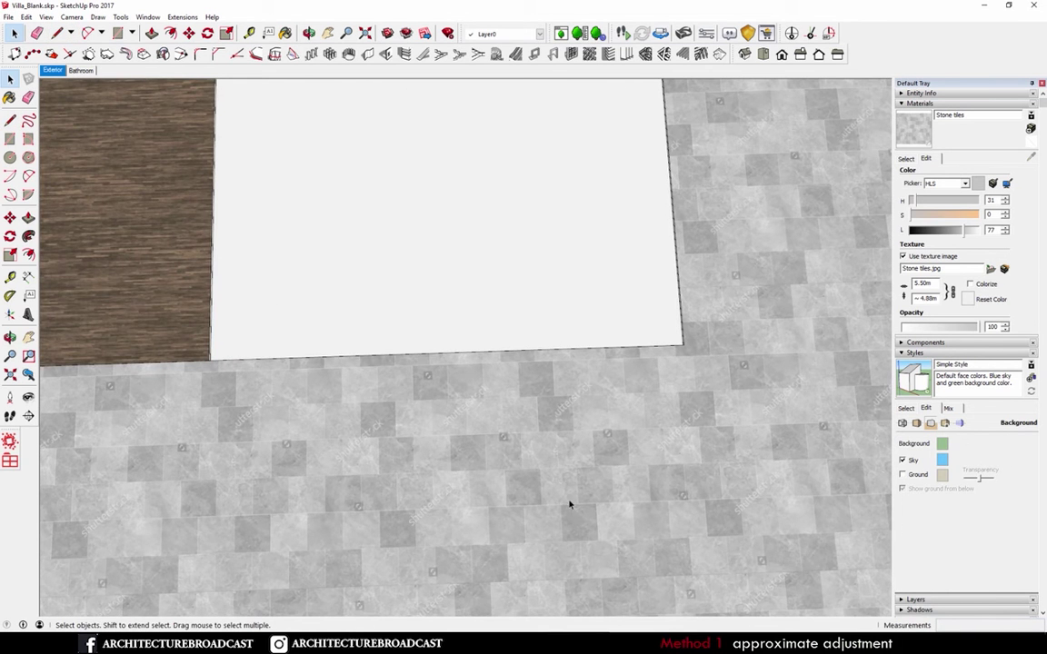
middle_click_drag(616, 560, 668, 430)
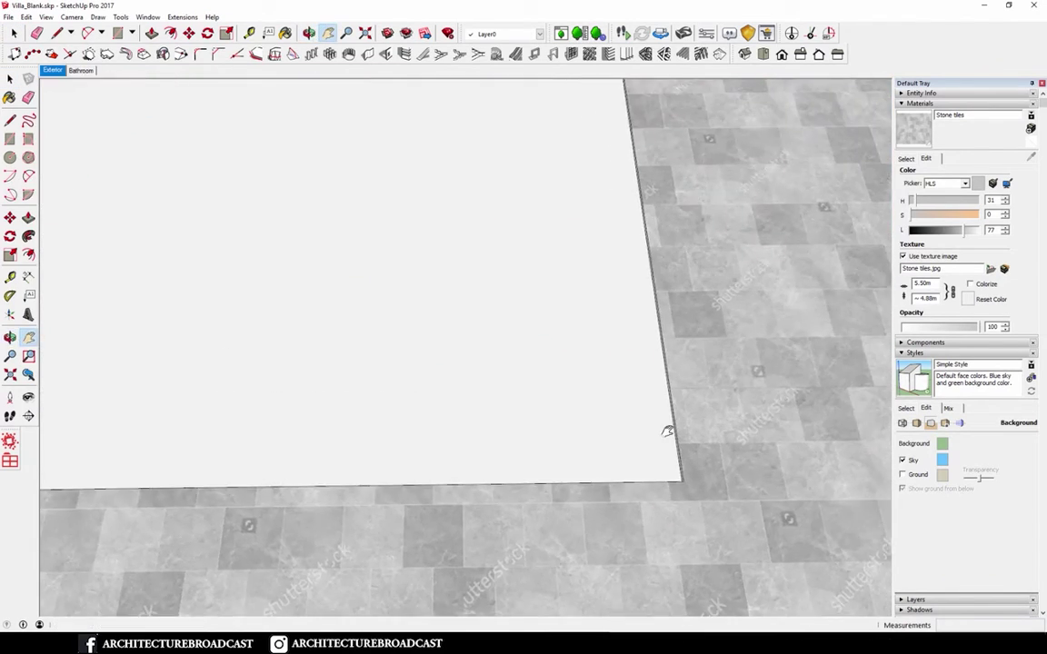
Check the width of one stone tile on the ground with the Line tool, without drawing an edge
scroll(688, 203, "down", 2)
middle_click_drag(688, 203, 676, 363, "shift")
middle_click_drag(739, 367, 592, 288)
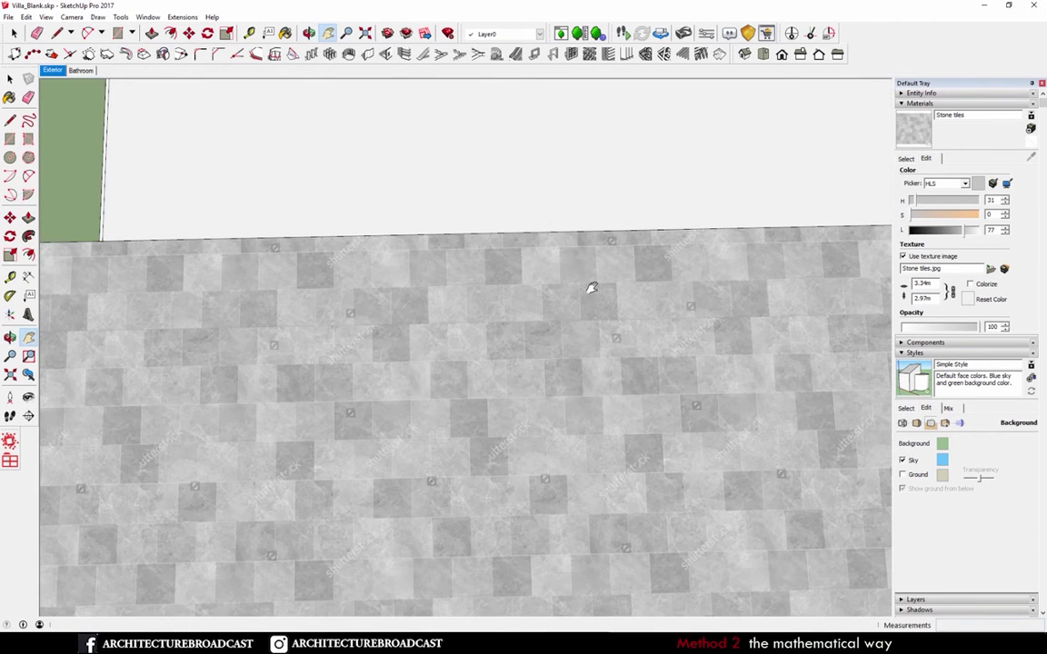
scroll(589, 292, "up", 5)
key("l")
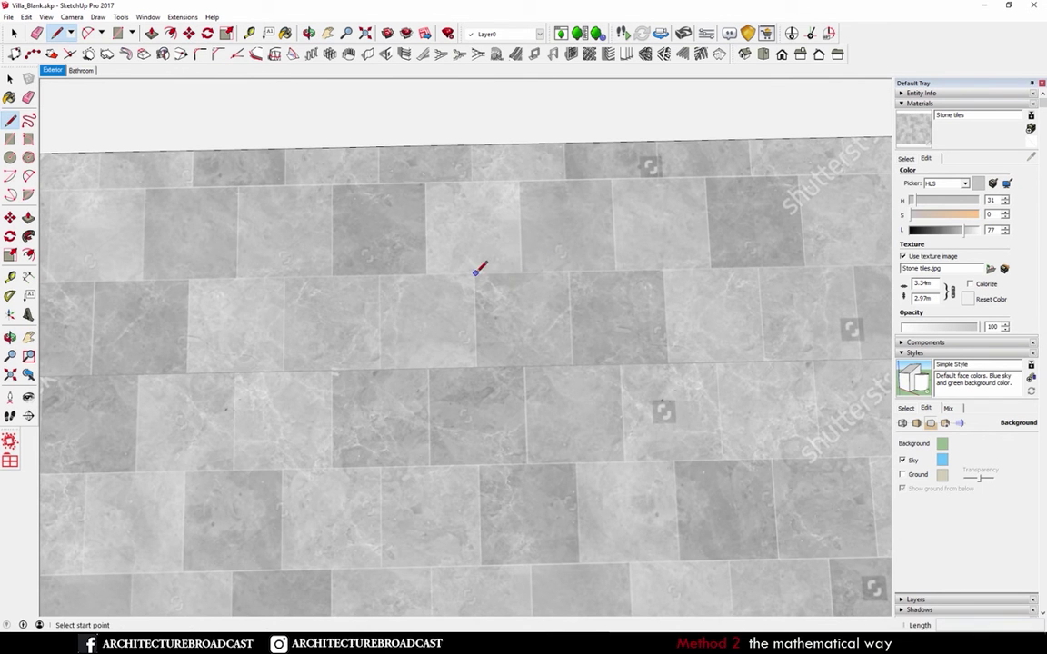
left_click(476, 271)
key("space")
scroll(579, 228, "up", 3)
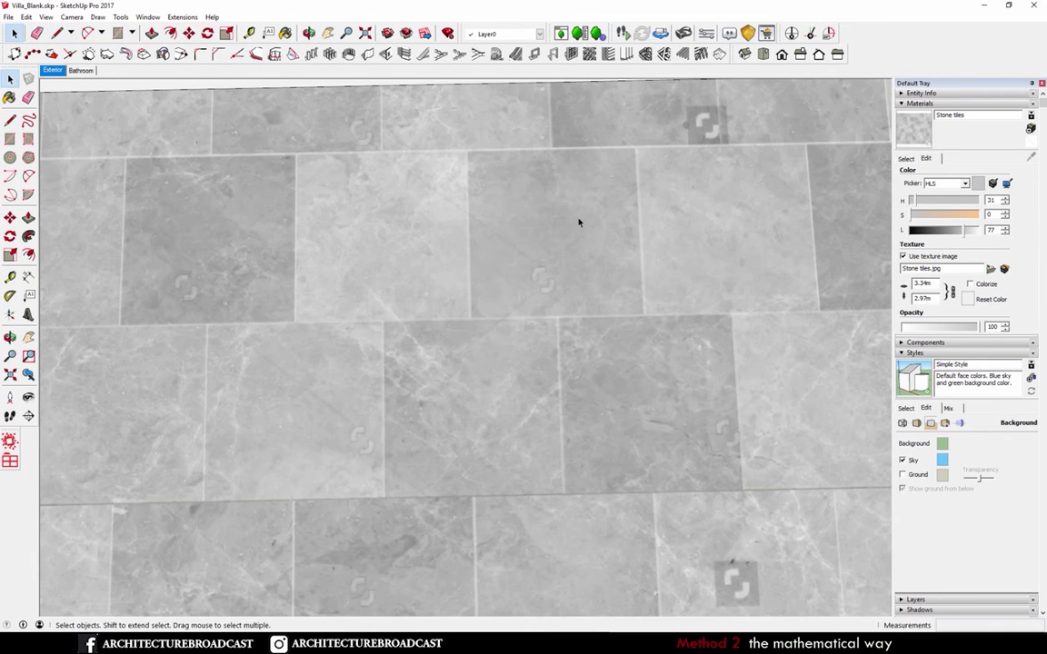
key("l")
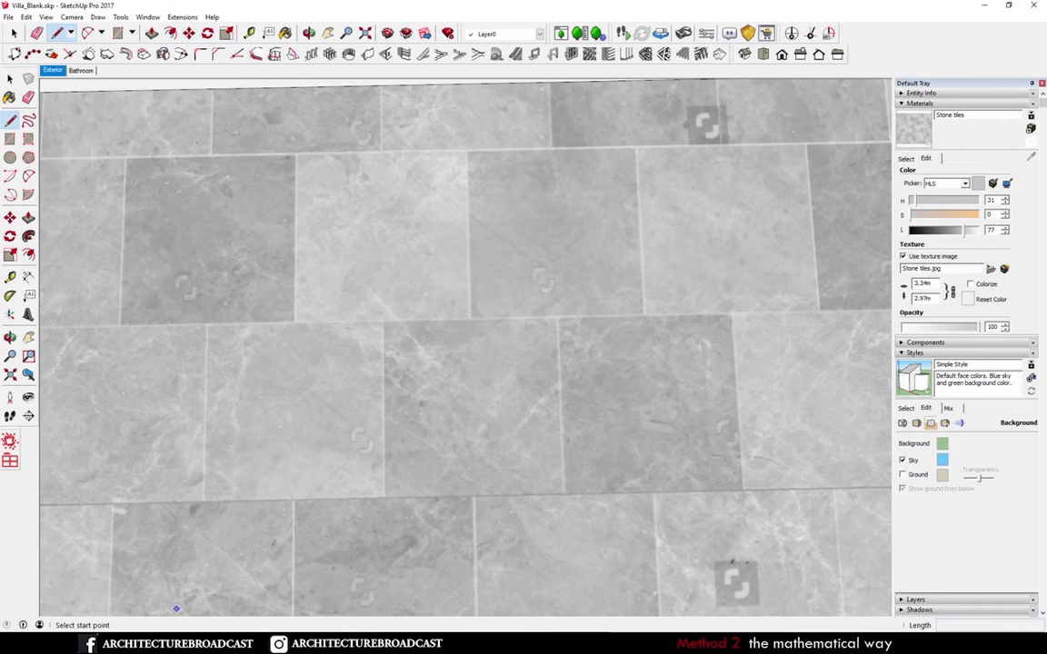
Switch to the Windows Calculator and divide 60 by 37 to get the tile scale factor
key("super")
type("ca")
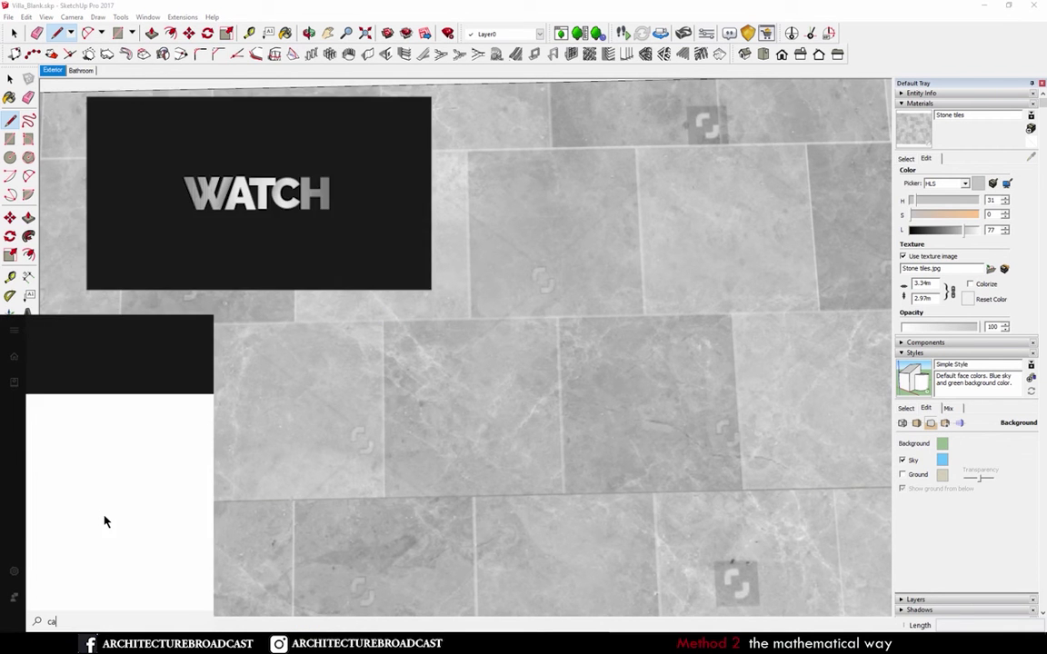
left_click(63, 373)
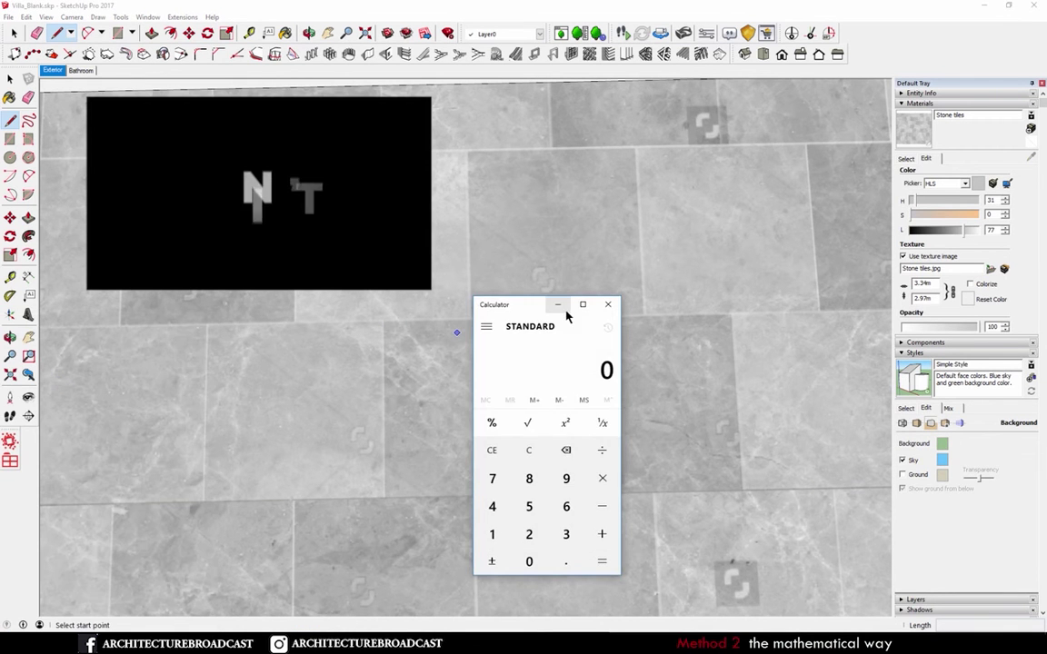
left_click_drag(512, 306, 584, 191)
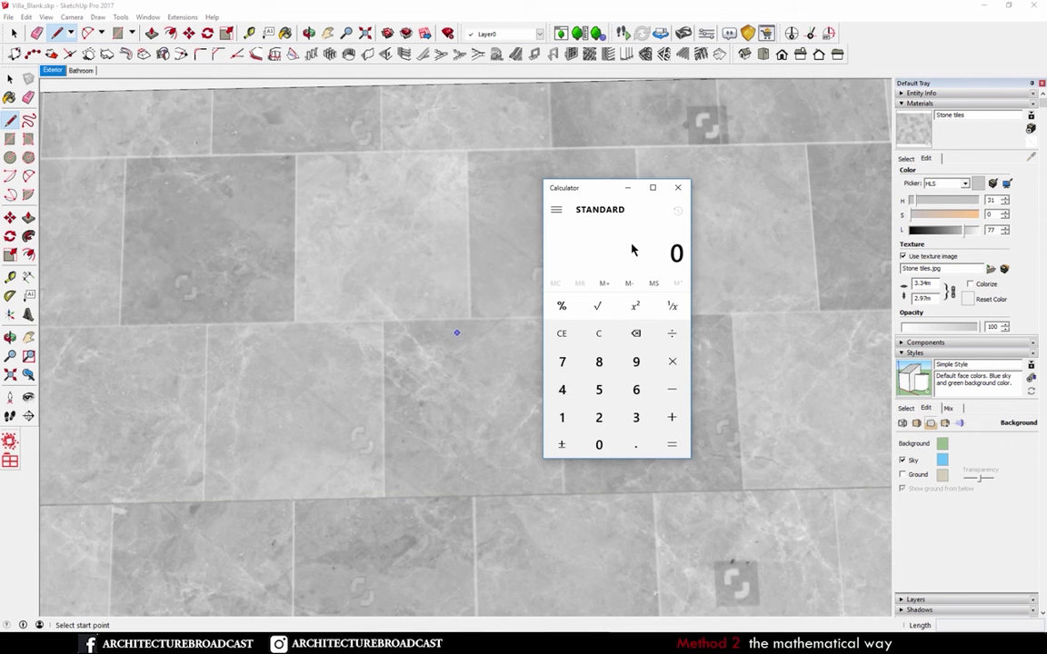
type("60")
key("slash")
type("37")
key("Return")
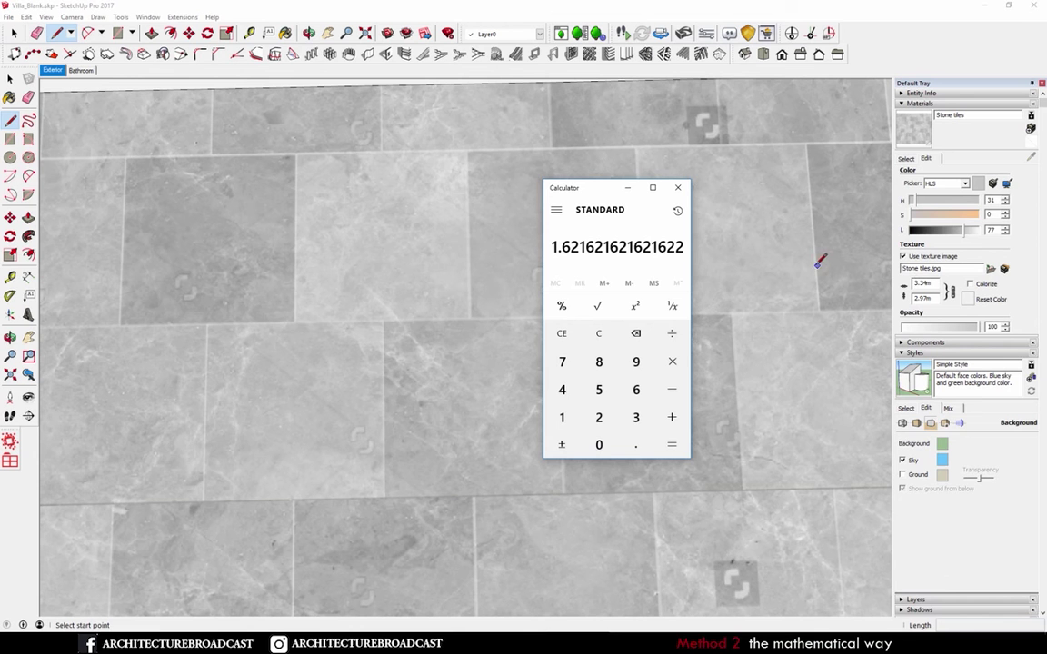
Multiply the calculated scale factor by the texture width of 3.34
type("*3.3")
type("4")
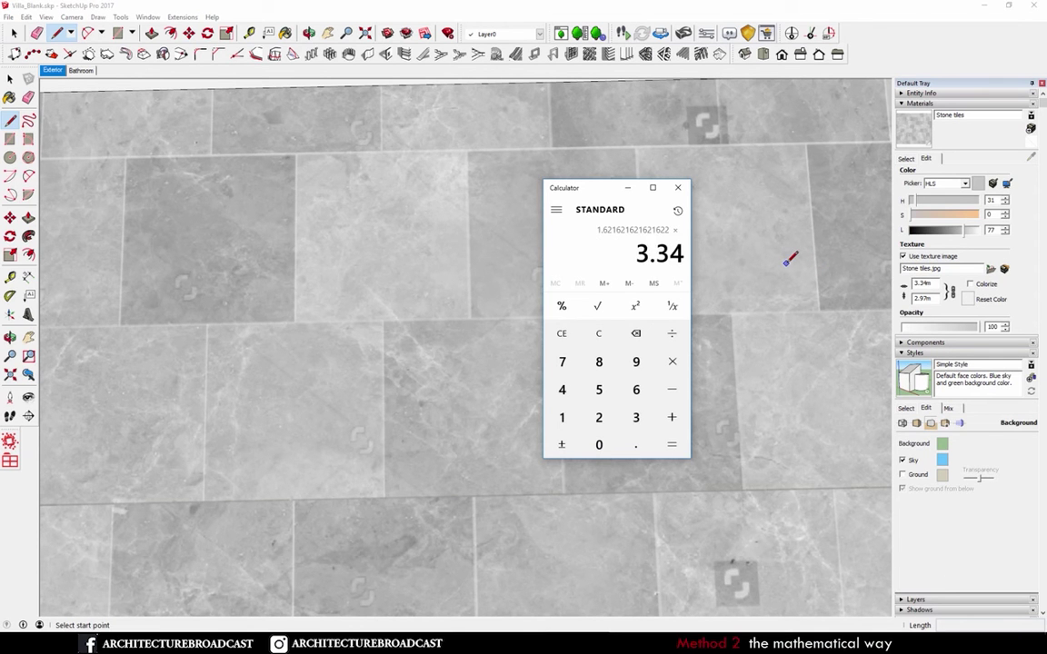
key("Return")
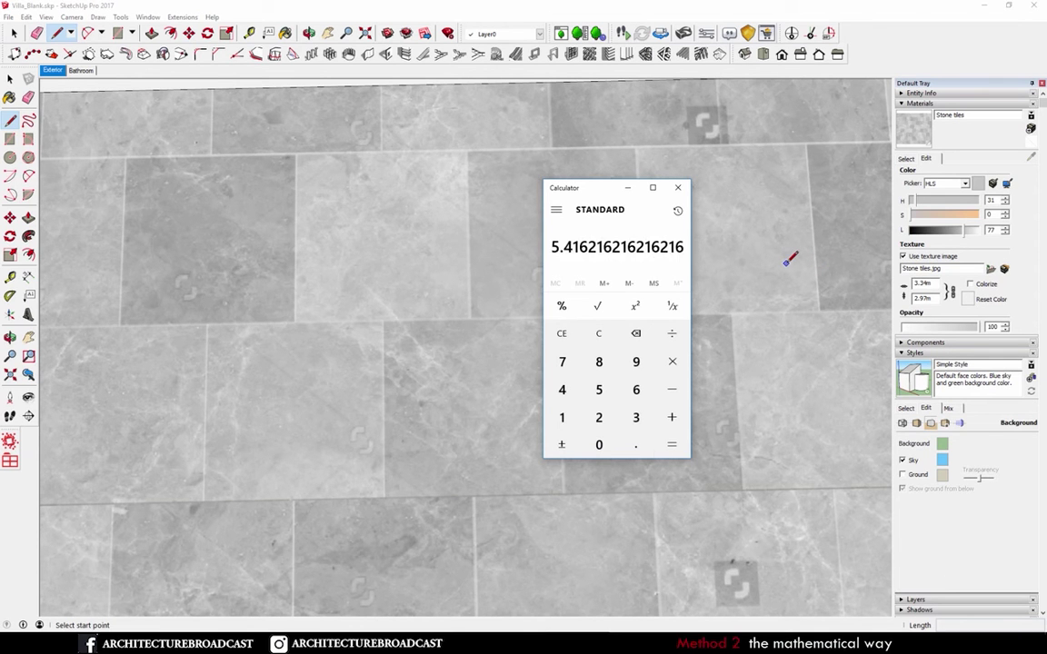
Set the Stone tiles texture width to 5.4 m and check one tile's width with the Line tool
left_click(926, 284)
type("5.")
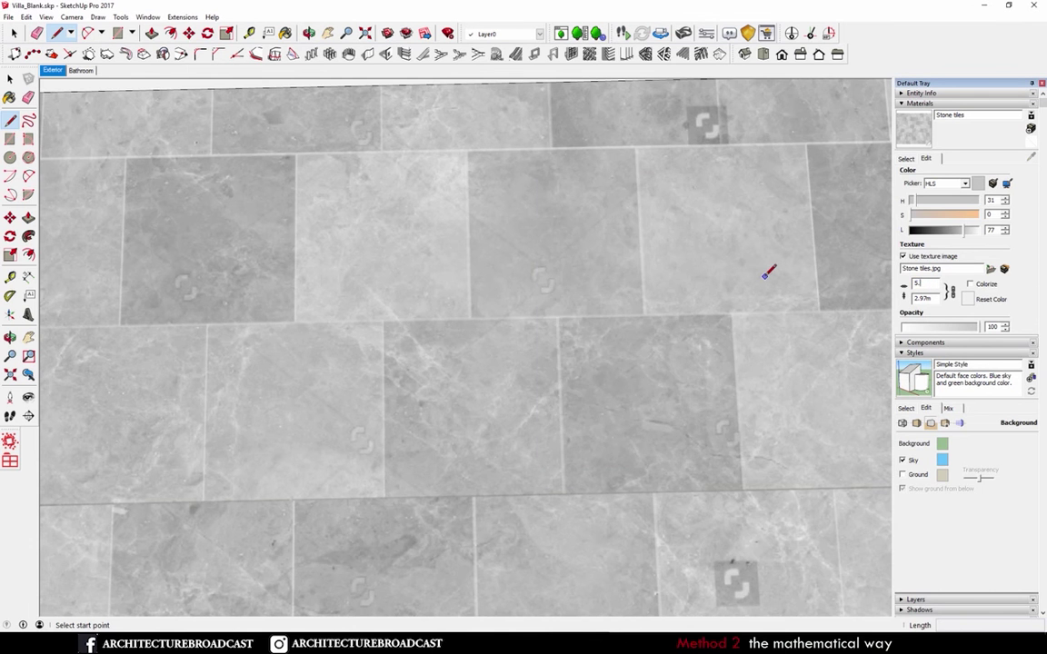
type("4")
key("Return")
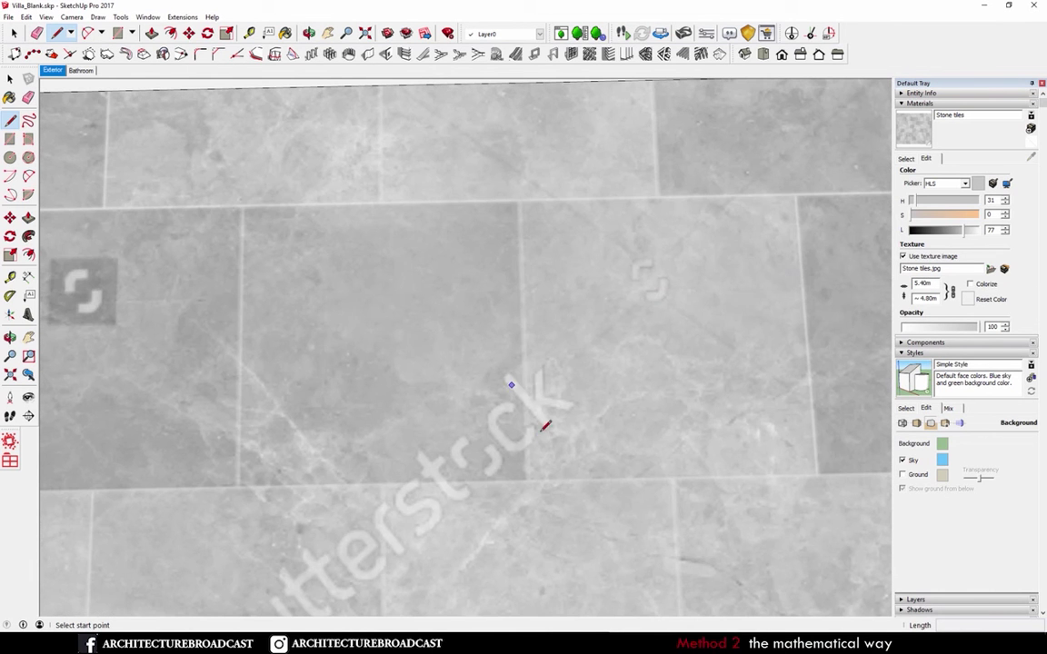
scroll(473, 382, "down", 5)
left_click(403, 331)
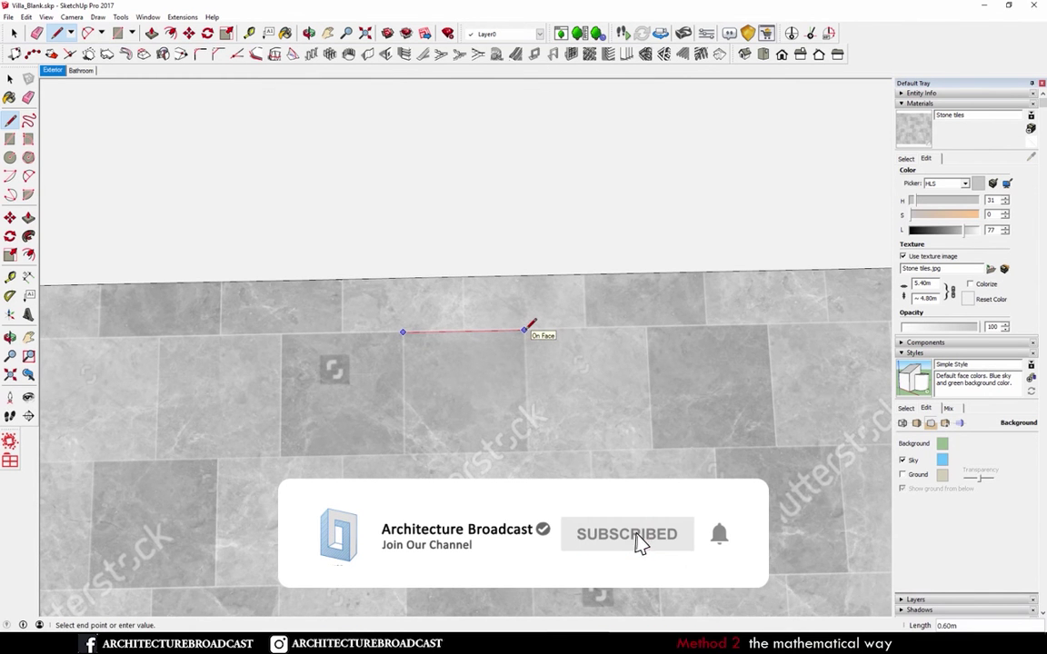
key("space")
Inspect the rescaled tiling on the ground and undo the last texture width change
scroll(535, 346, "down", 5)
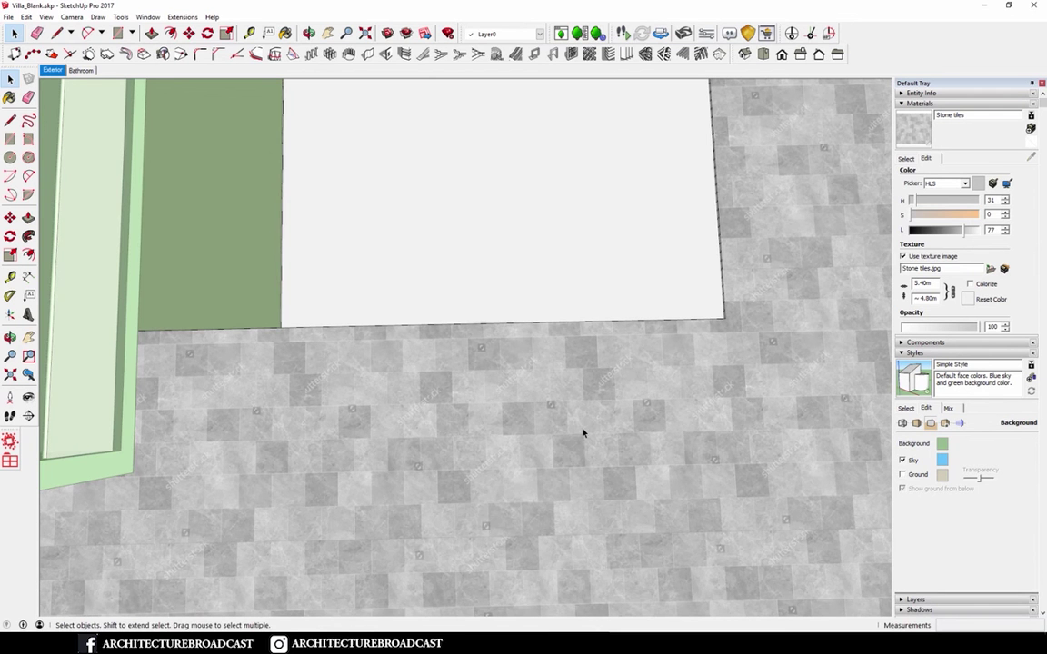
key("h")
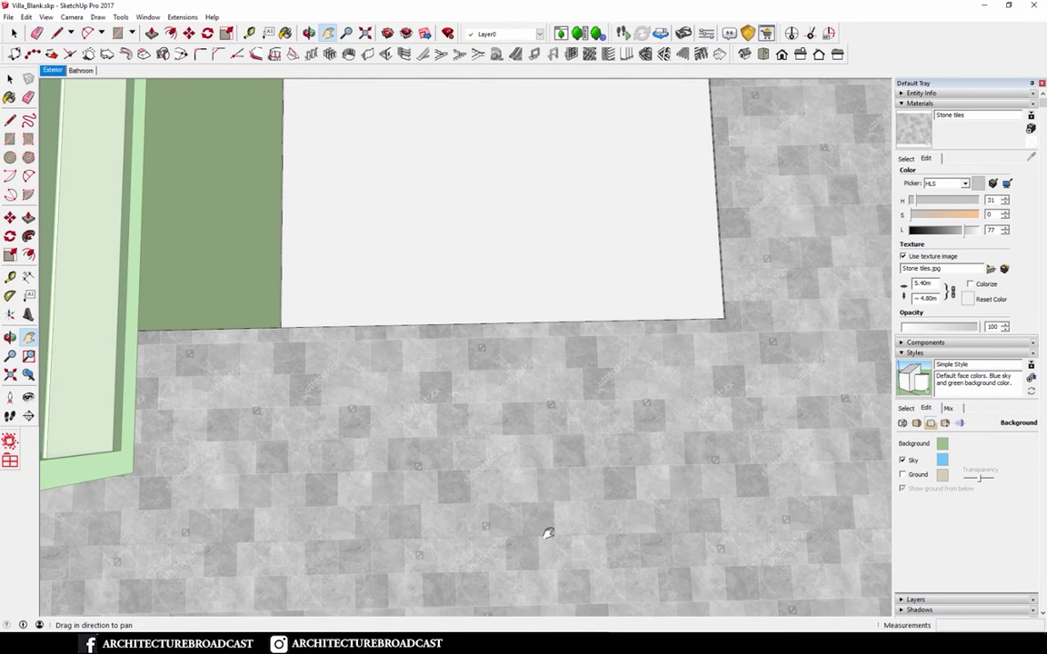
left_click_drag(548, 534, 560, 440)
middle_click_drag(560, 440, 556, 462)
scroll(578, 400, "up", 2)
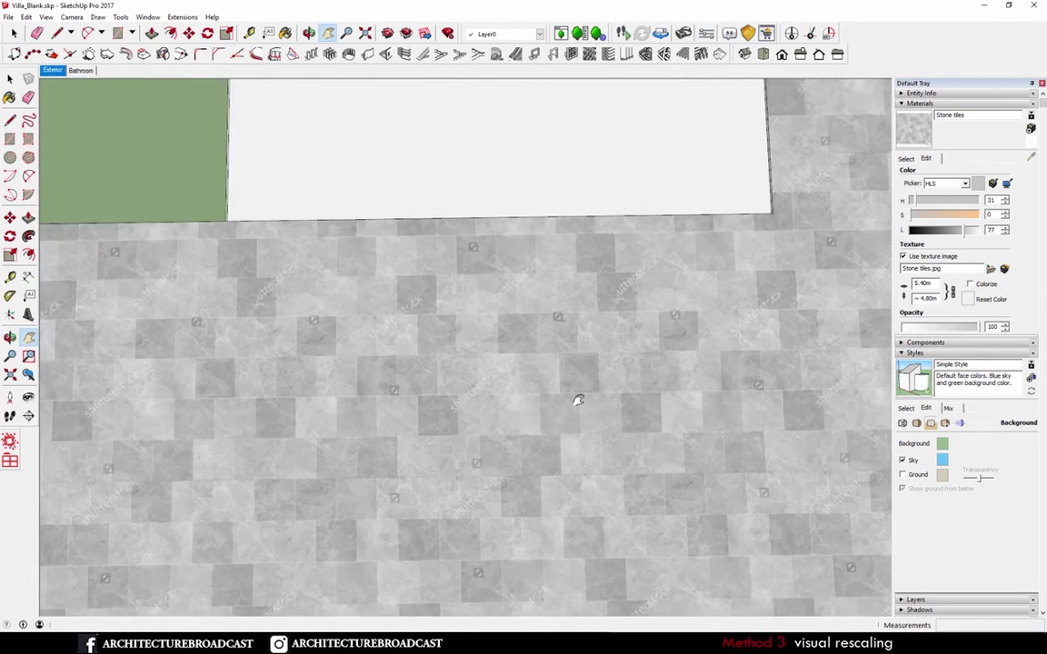
scroll(578, 400, "up", 3)
key("space")
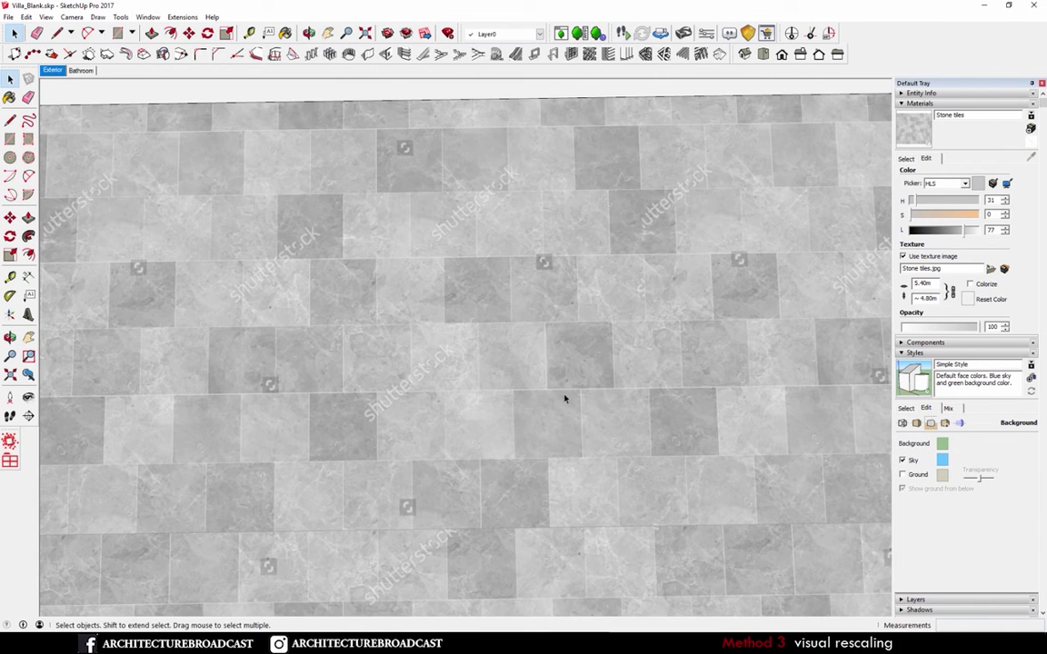
scroll(564, 399, "down", 3)
scroll(451, 117, "up", 3)
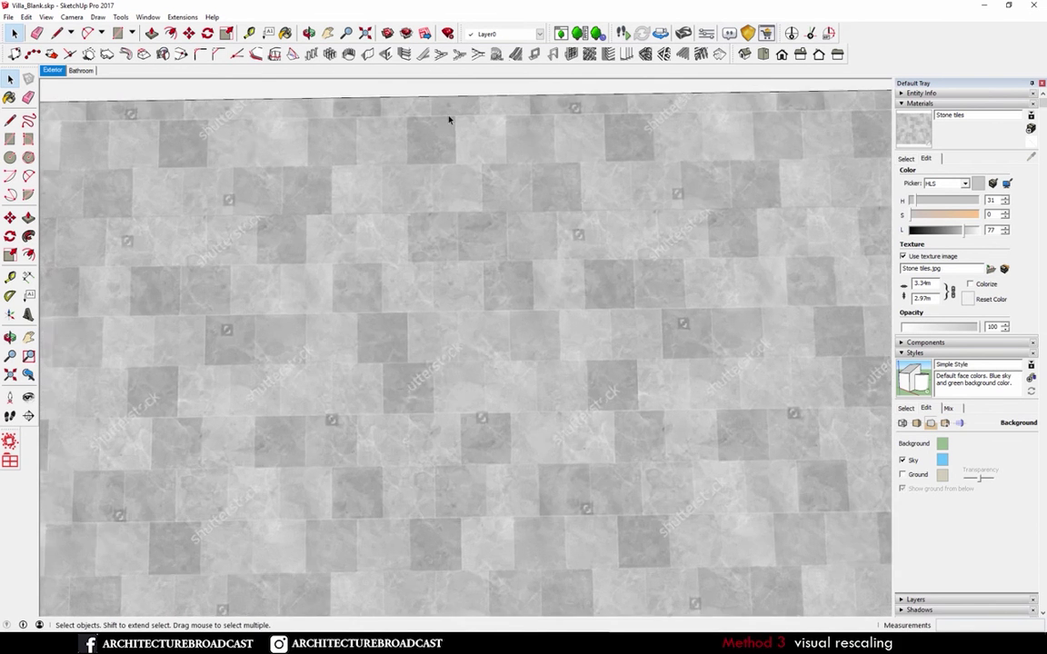
Start a Line tool measurement at the corner of one tile and cancel it without drawing an edge
scroll(463, 186, "up", 1)
key("l")
left_click(499, 169)
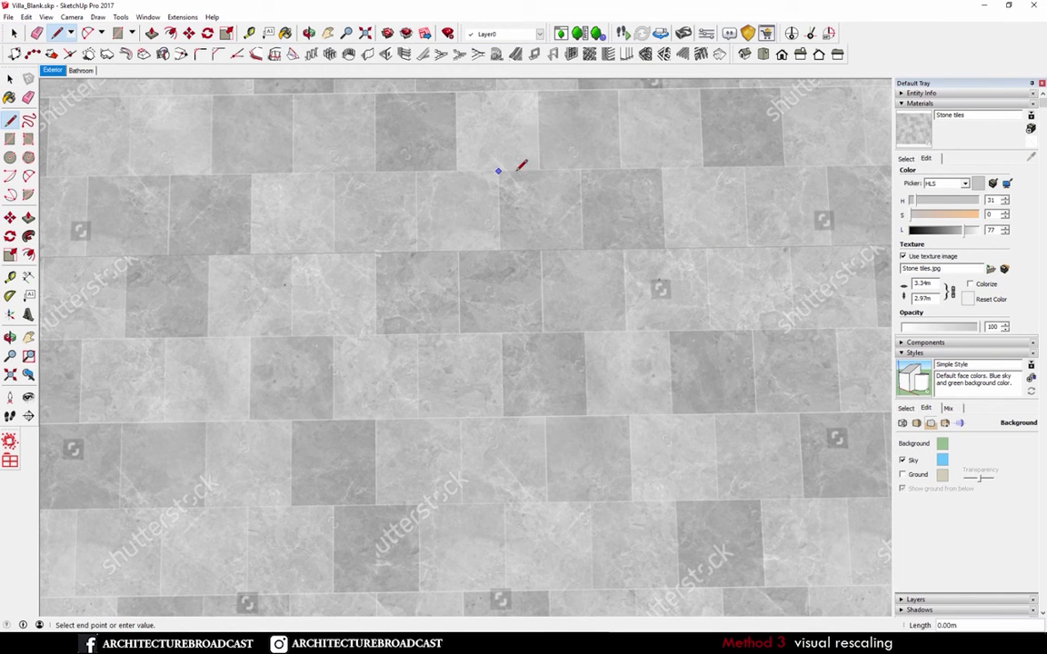
key("space")
scroll(545, 275, "down", 2)
Draw a 0.60 m square on the tiled ground as a size reference and check its side length with the Line tool
key("r")
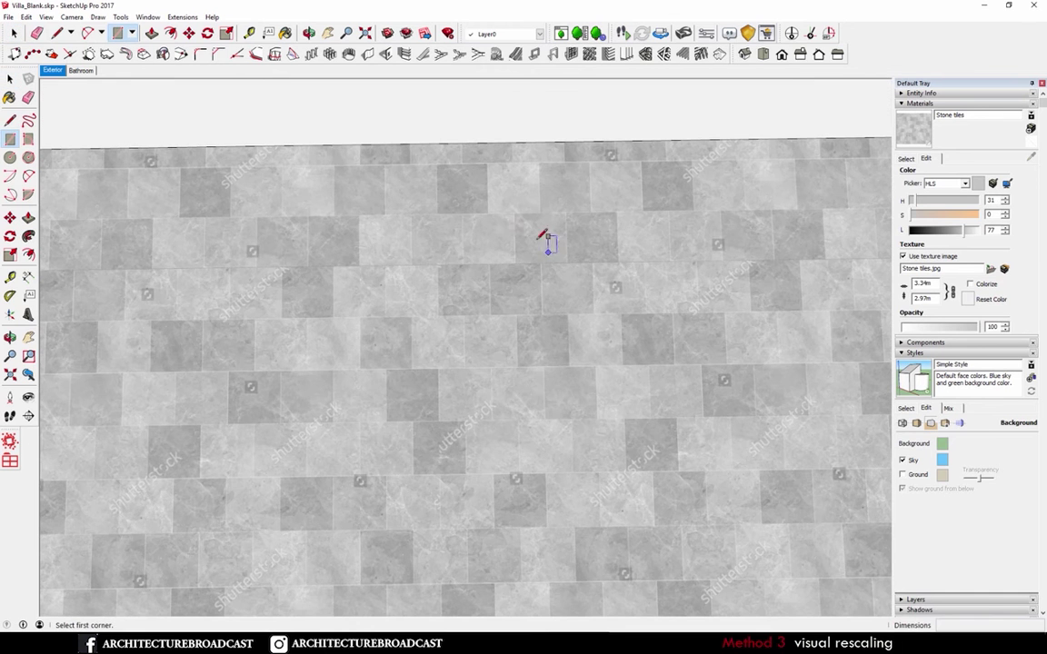
left_click(481, 294)
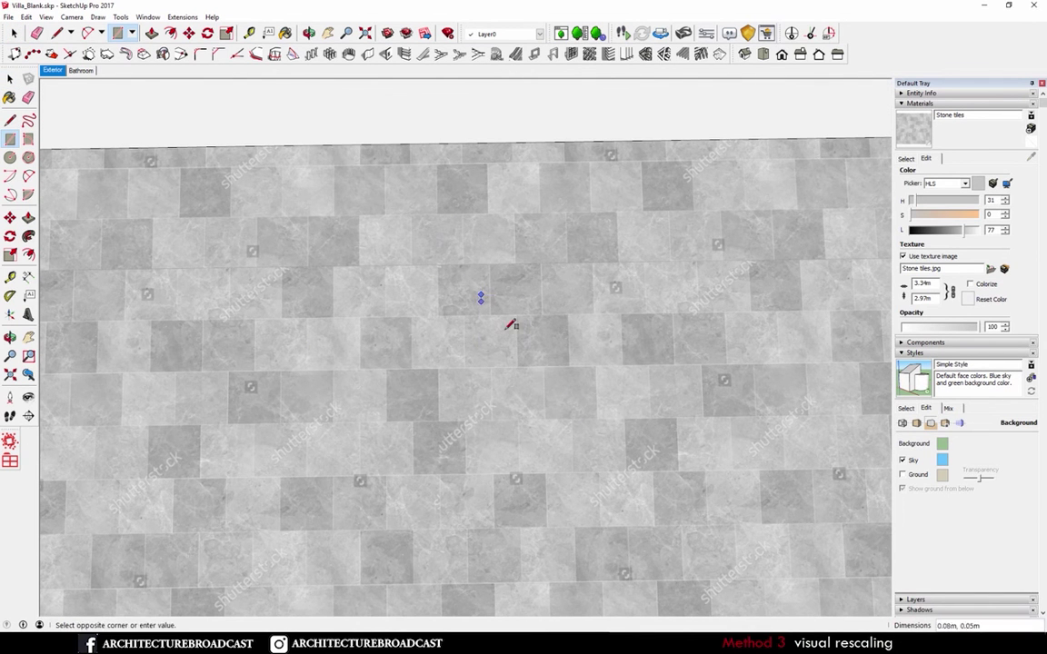
left_click(548, 356)
key("l")
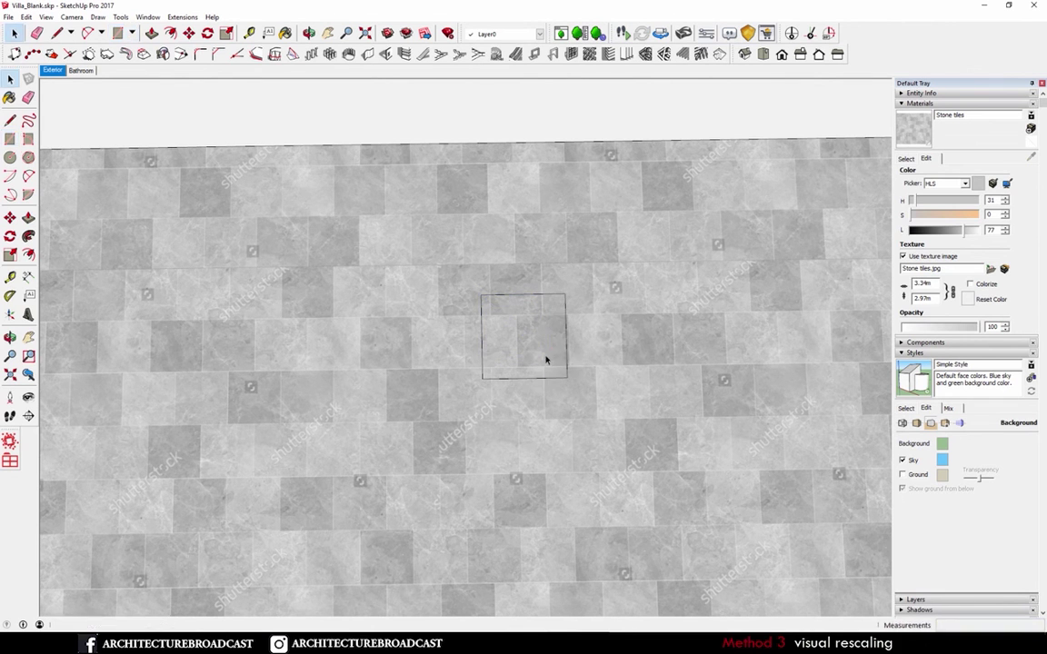
scroll(552, 325, "up", 2)
left_click(570, 282)
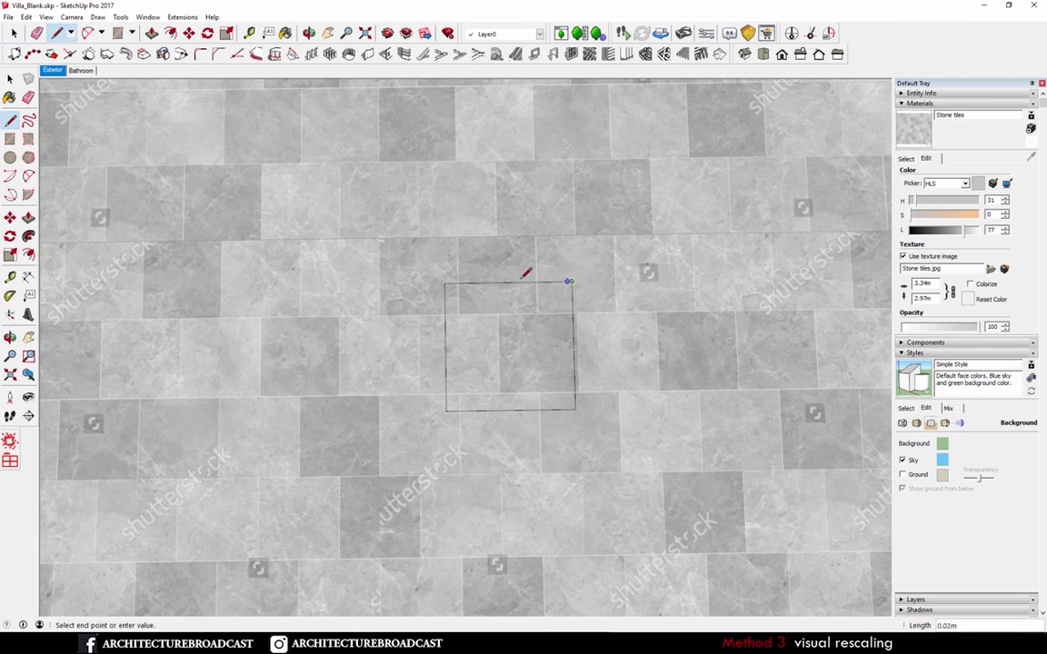
left_click(446, 282)
key("space")
Select the face of the reference square and start positioning its texture
left_click(535, 352)
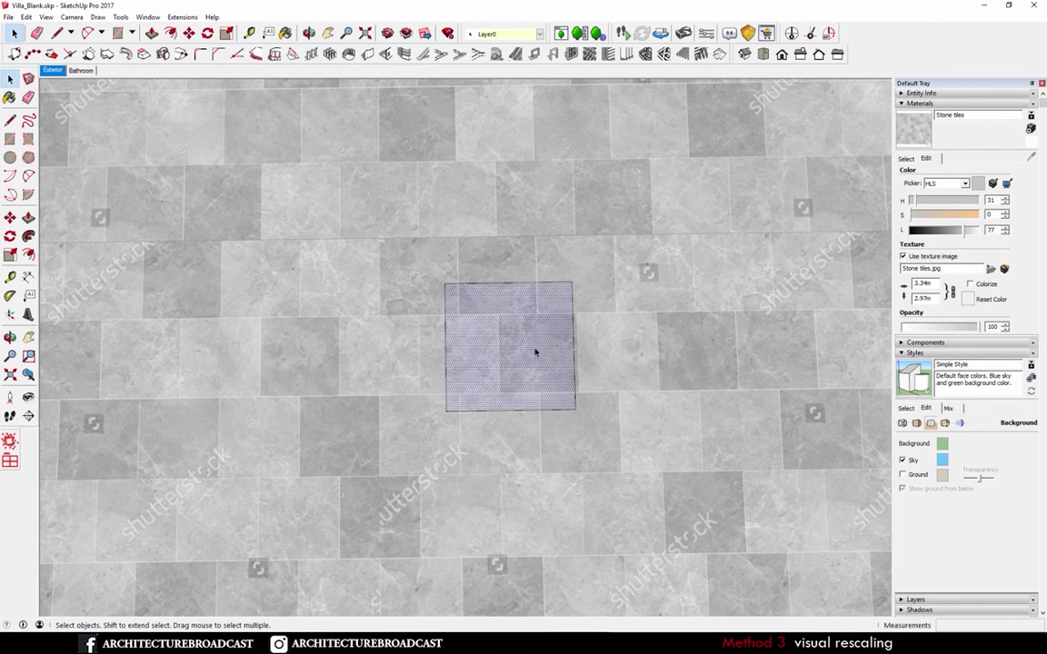
scroll(535, 351, "up", 3)
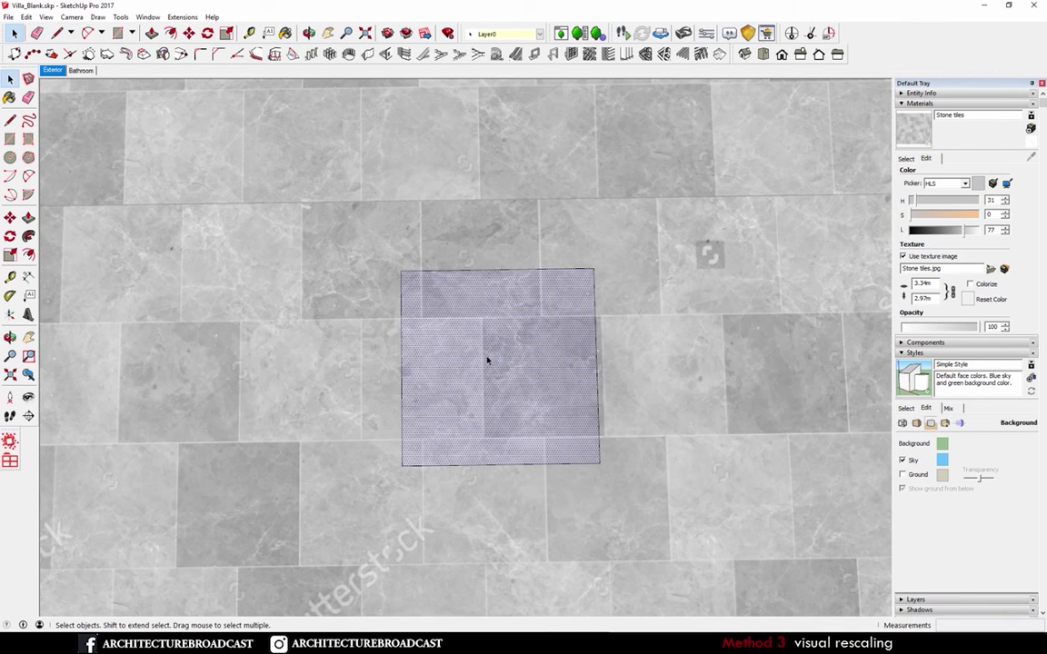
right_click(479, 376)
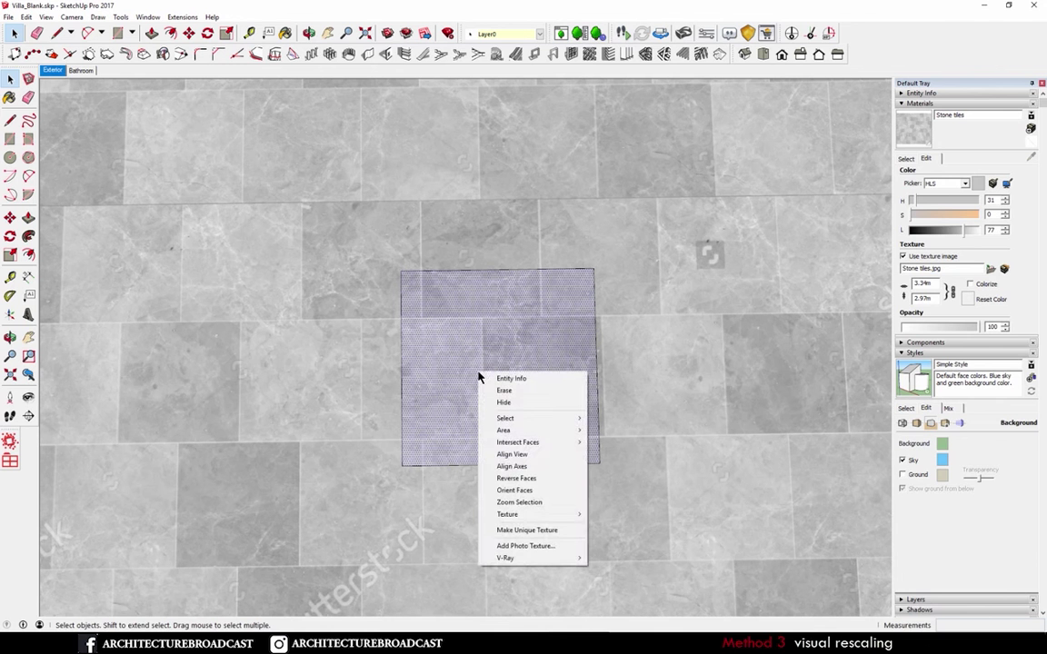
mouse_move(496, 515)
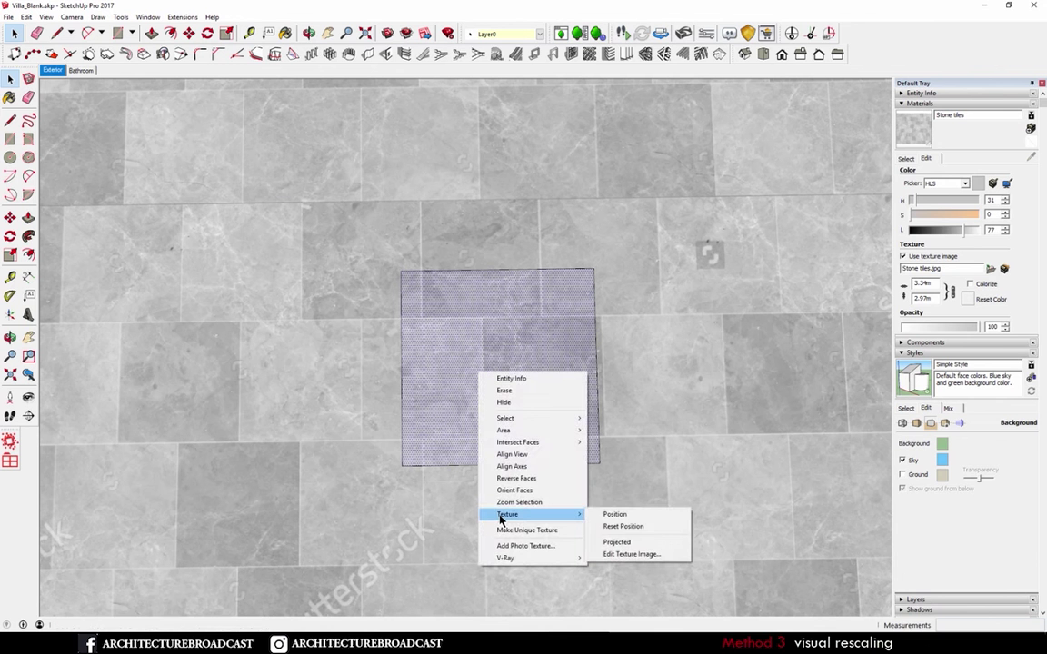
left_click(615, 516)
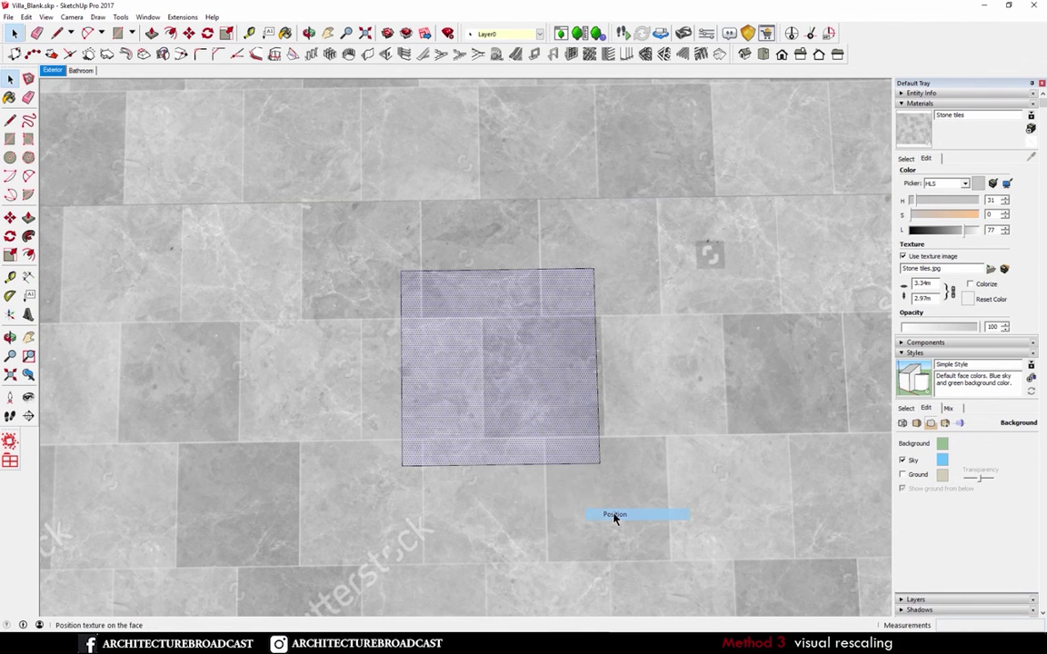
Move the texture so one dark tile lies inside the reference square, enlarging it slightly with the green pin
scroll(501, 333, "down", 3)
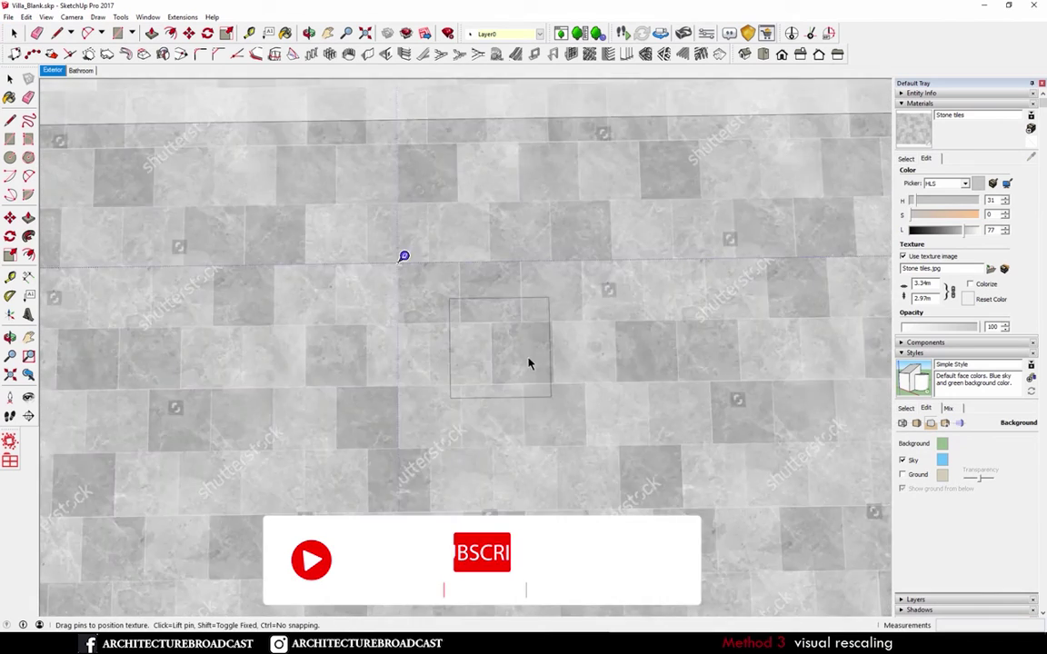
left_click_drag(527, 359, 254, 405)
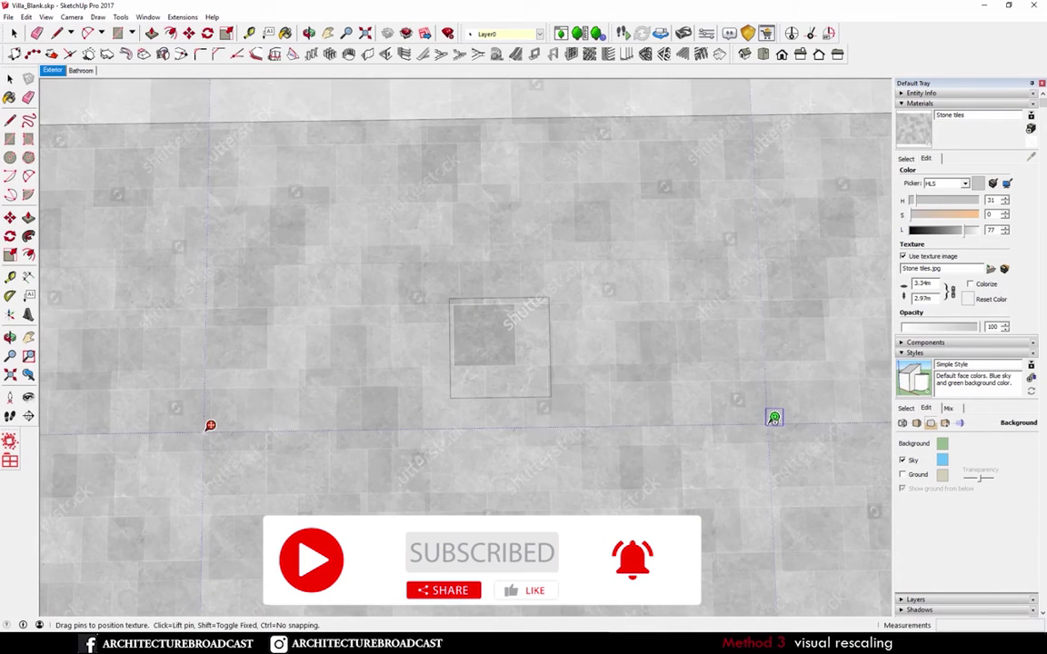
mouse_move(774, 418)
left_mouse_down()
mouse_move(884, 414)
mouse_move(732, 418)
mouse_move(792, 418)
mouse_move(764, 418)
mouse_move(780, 417)
left_mouse_up()
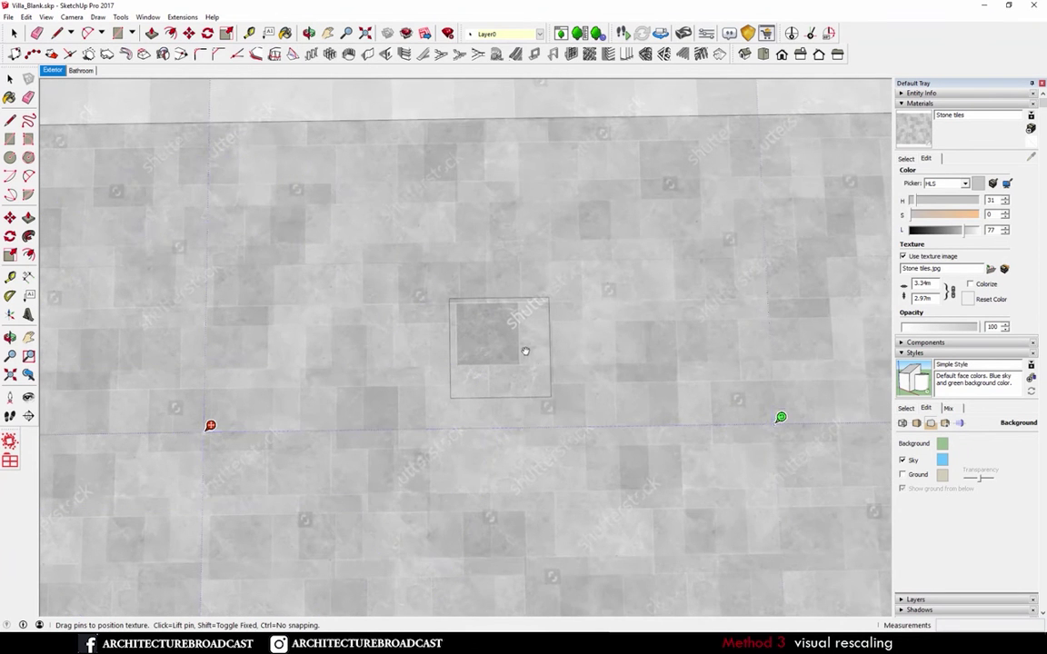
left_click_drag(525, 351, 530, 365)
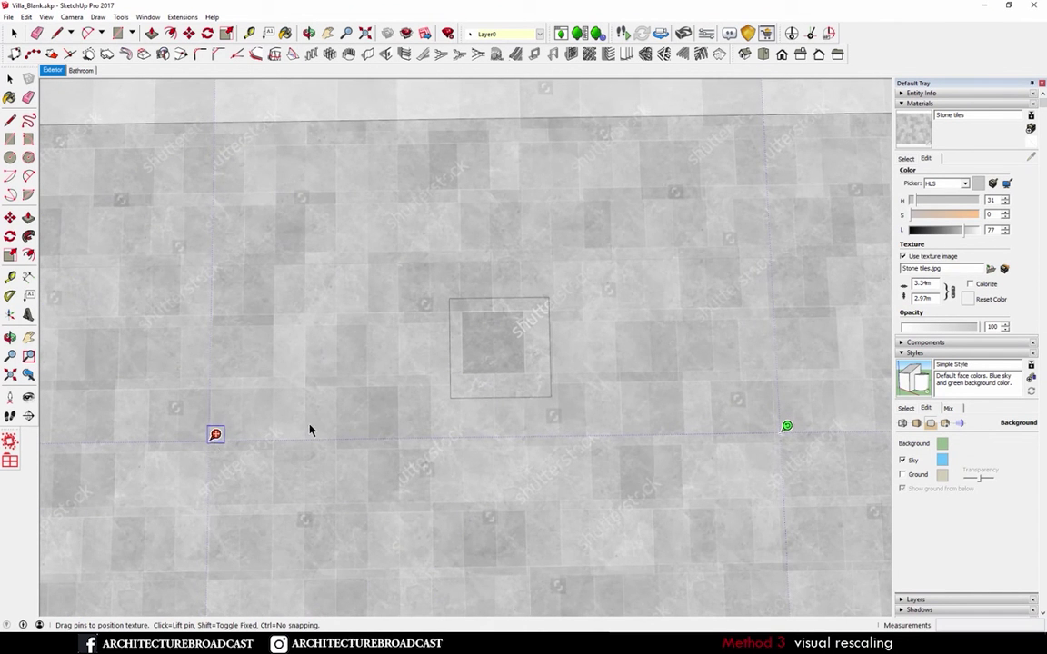
Lift the red texture pin and set it on the upper-left corner of the dark tile inside the reference square
scroll(373, 369, "up", 3)
middle_click_drag(523, 367, 632, 350, "shift")
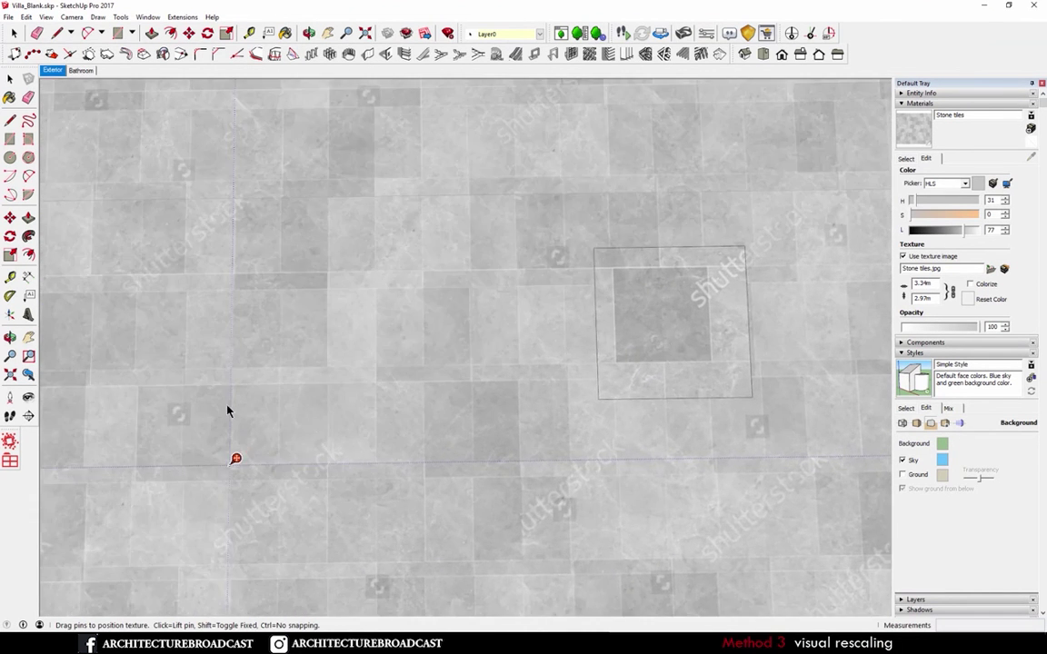
middle_click_drag(321, 418, 323, 433)
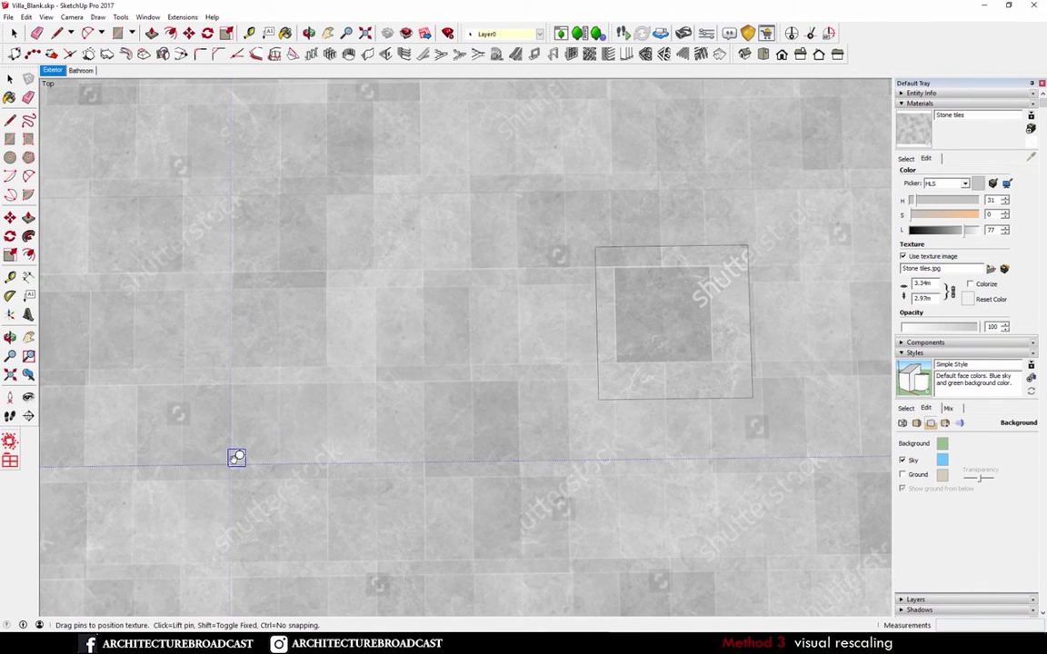
scroll(741, 248, "up", 8)
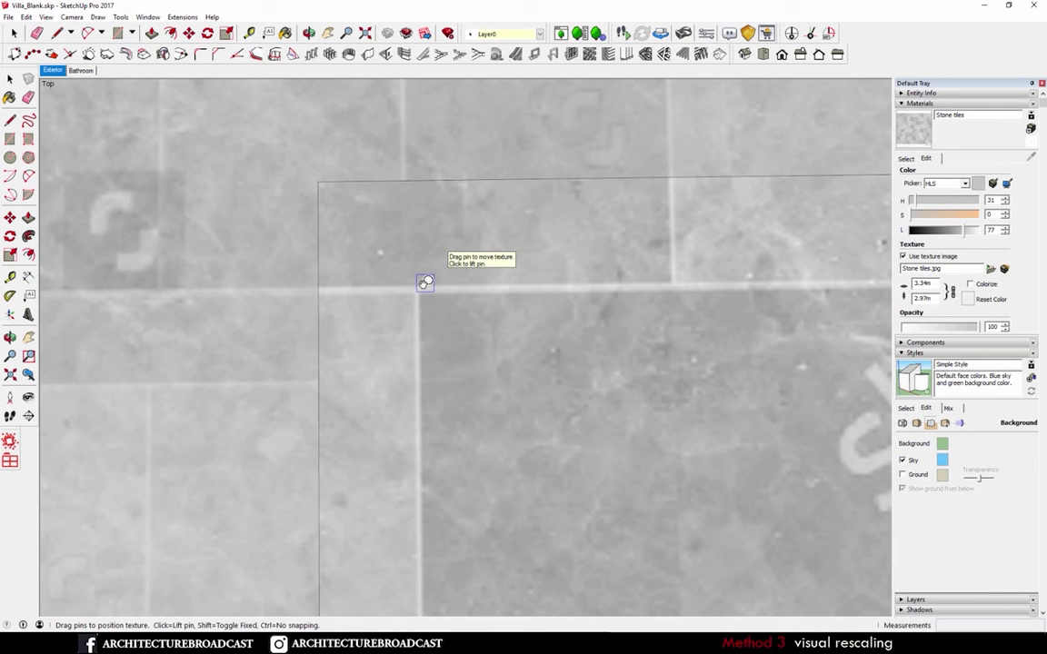
scroll(268, 277, "down", 8)
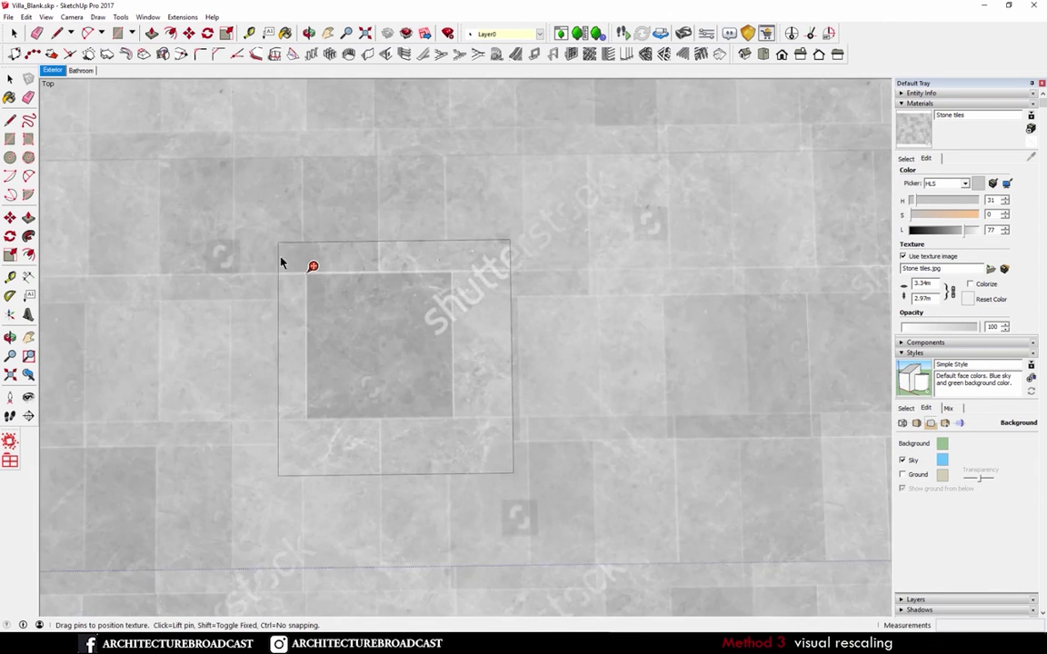
Lift the green texture pin and set it on the upper-right corner of the same dark tile
scroll(322, 262, "down", 1)
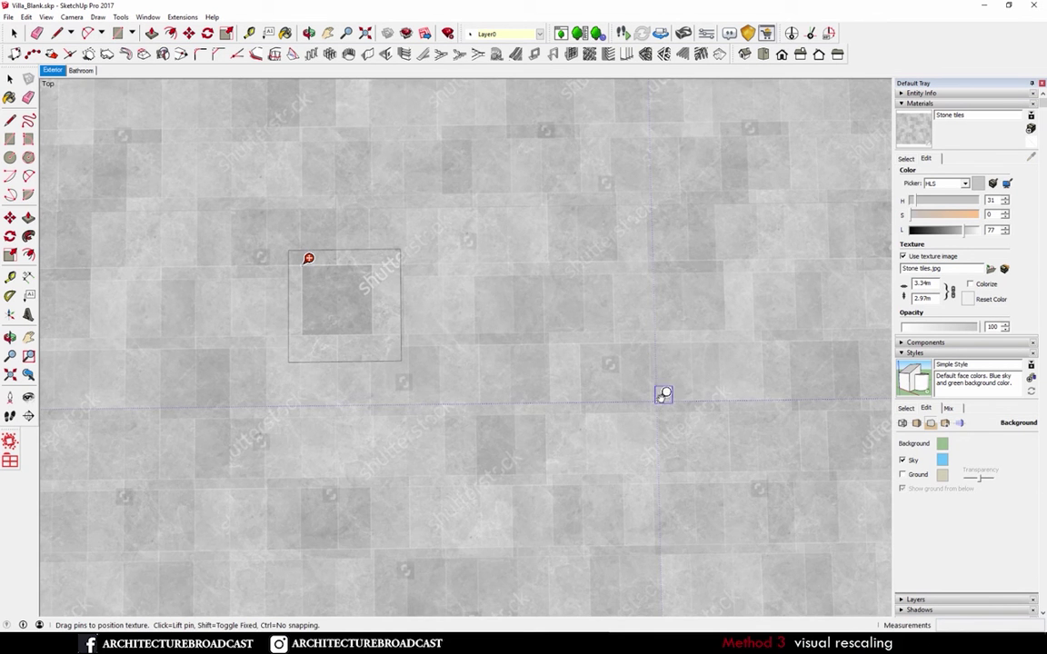
scroll(400, 271, "up", 10)
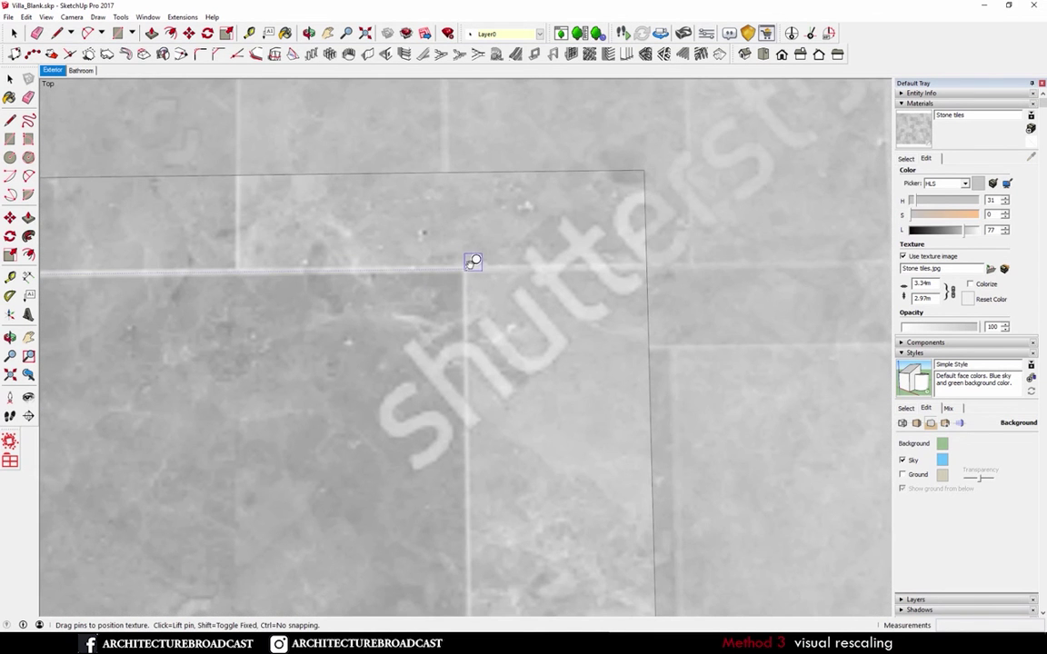
scroll(528, 291, "down", 1)
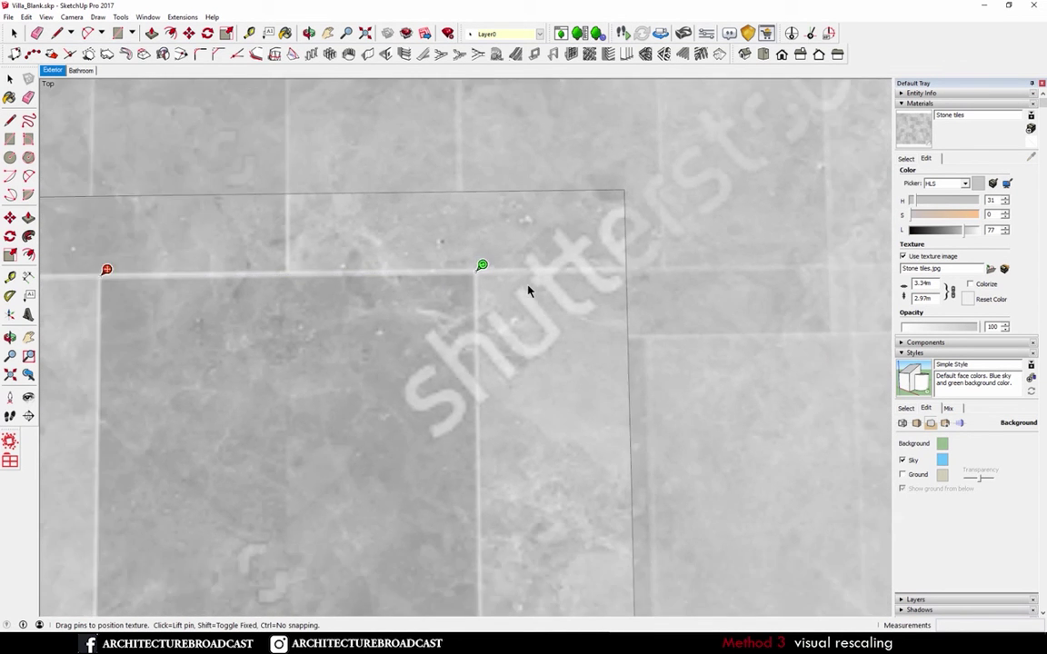
Align the tile's pinned corners with the reference square's two upper corners, enlarging the texture to fit, and finish positioning it
scroll(528, 291, "down", 3)
left_click_drag(313, 273, 275, 234)
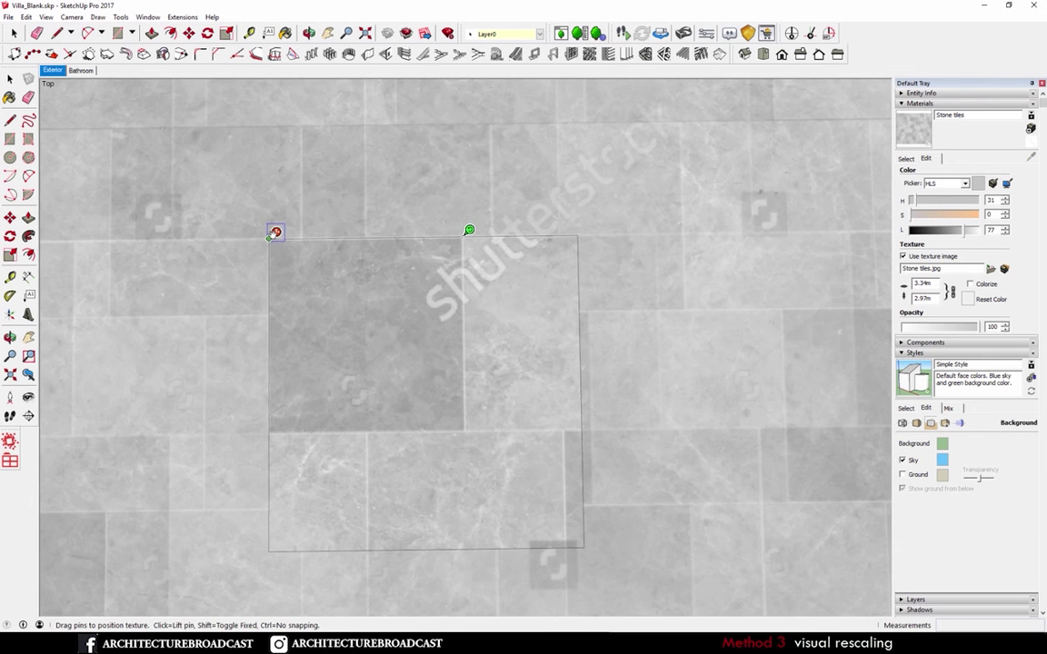
left_click_drag(469, 230, 584, 227)
scroll(537, 277, "down", 3)
right_click(508, 298)
left_click(533, 298)
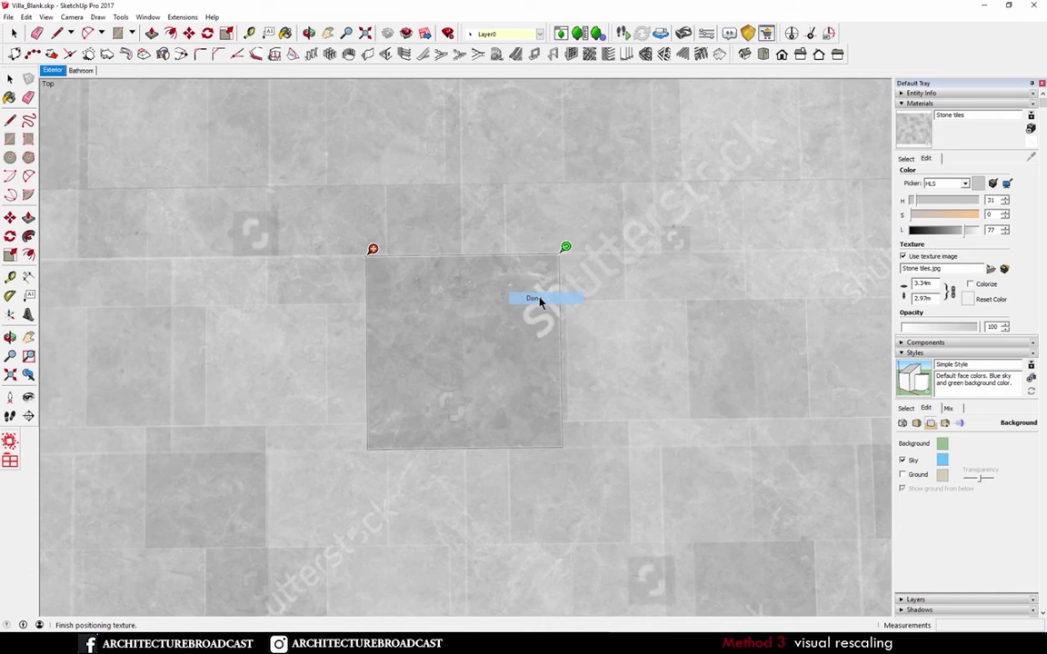
Sample the rescaled stone texture from the reference square with Paint Bucket and apply it to the surrounding ground face
scroll(488, 369, "down", 3)
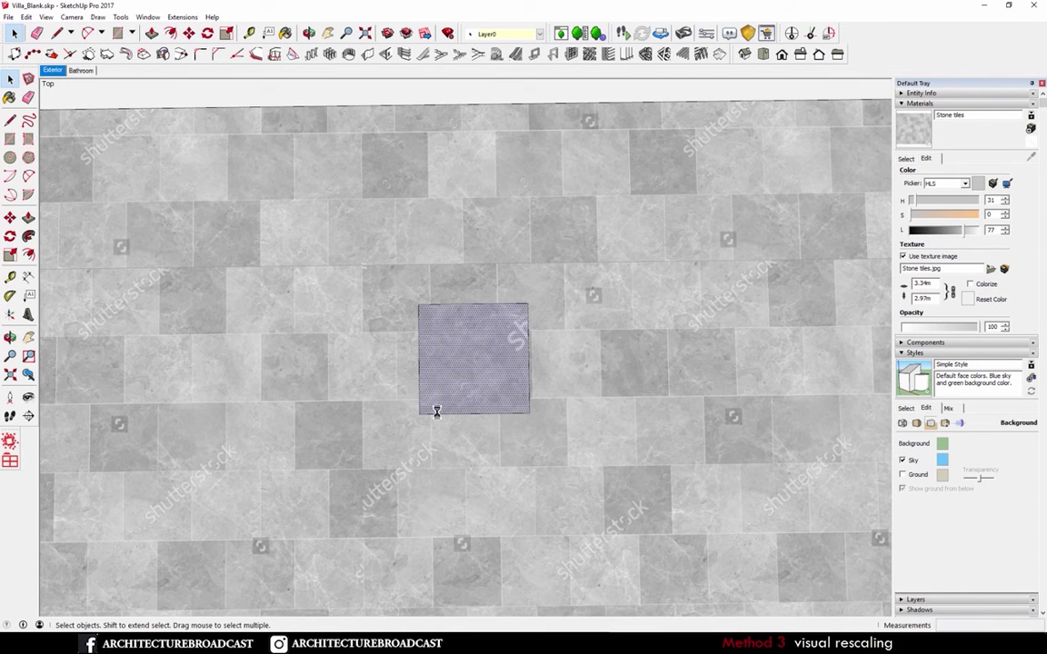
left_click(509, 308)
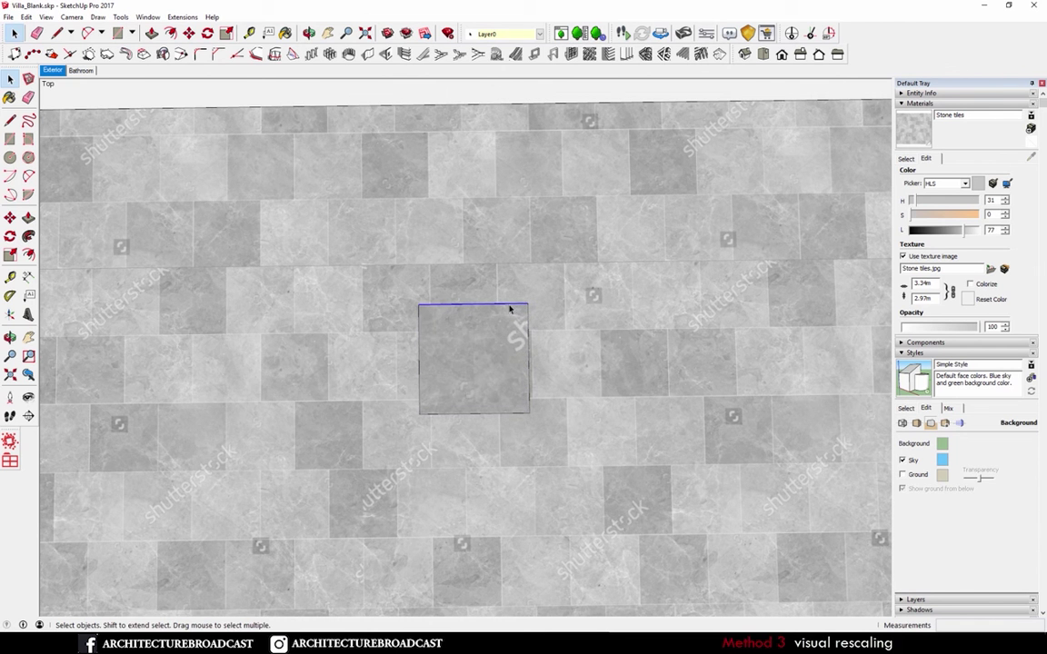
key("b")
key("alt")
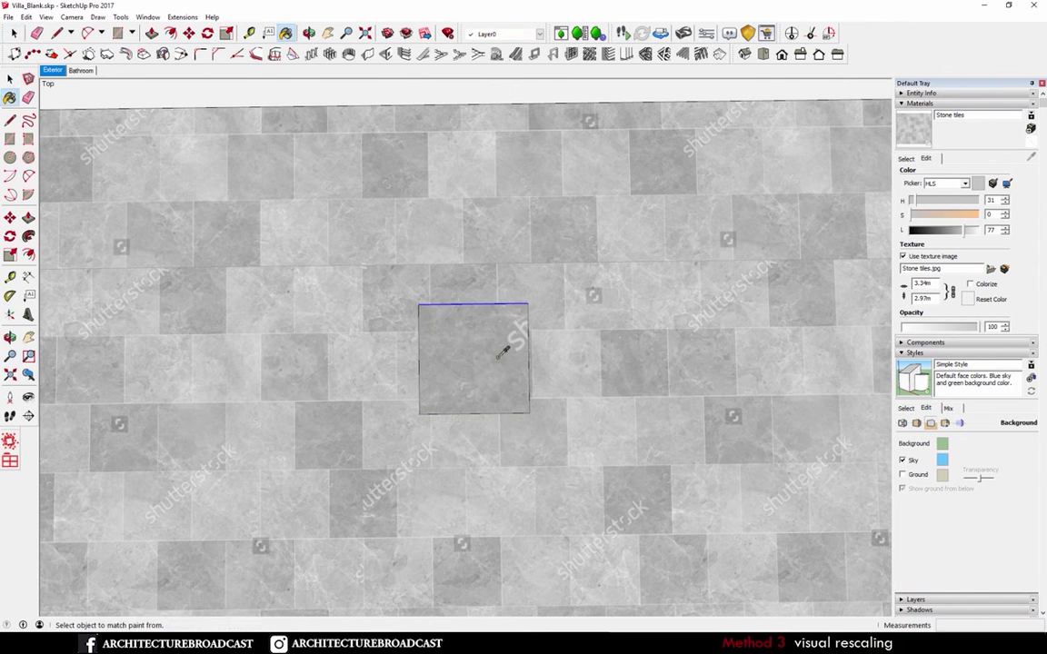
left_click(520, 347, "alt")
key("alt")
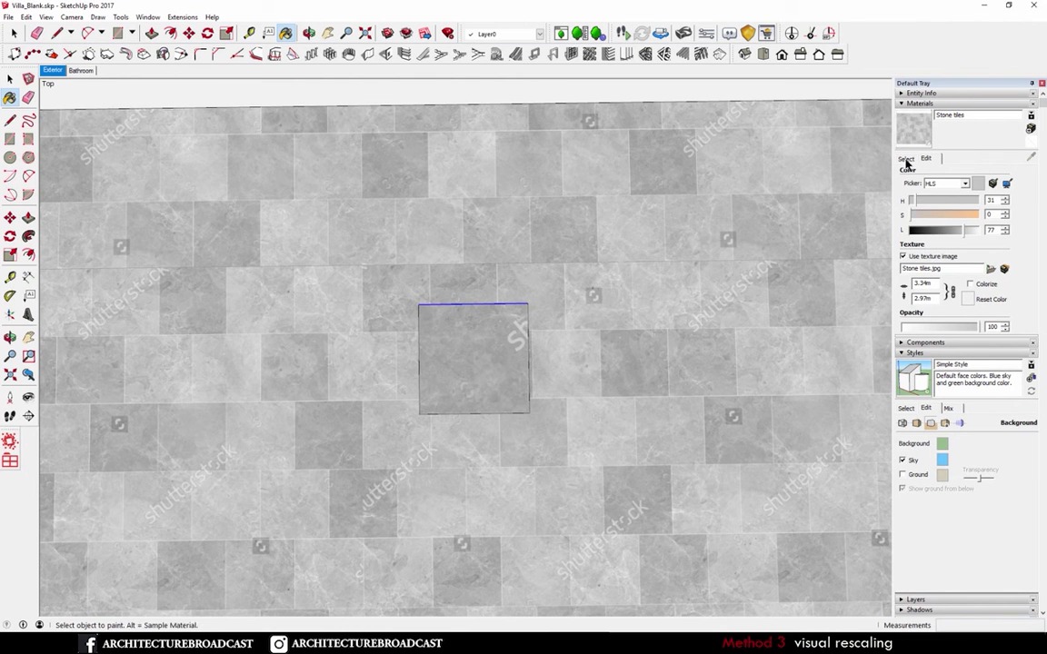
key("alt")
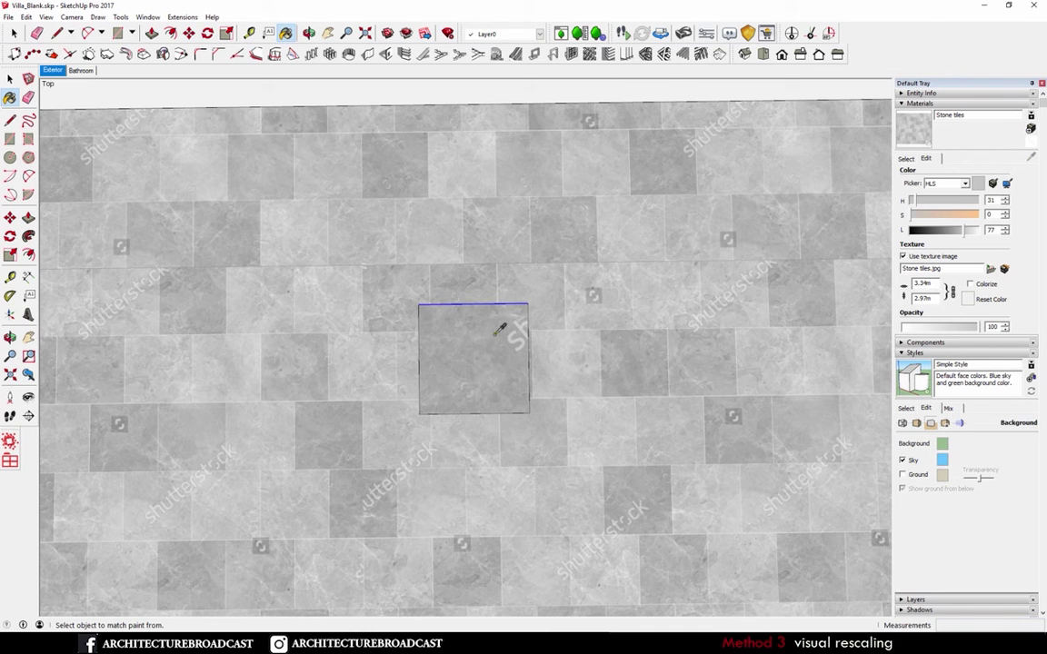
left_click(488, 352)
key("alt")
left_click(479, 332, "alt")
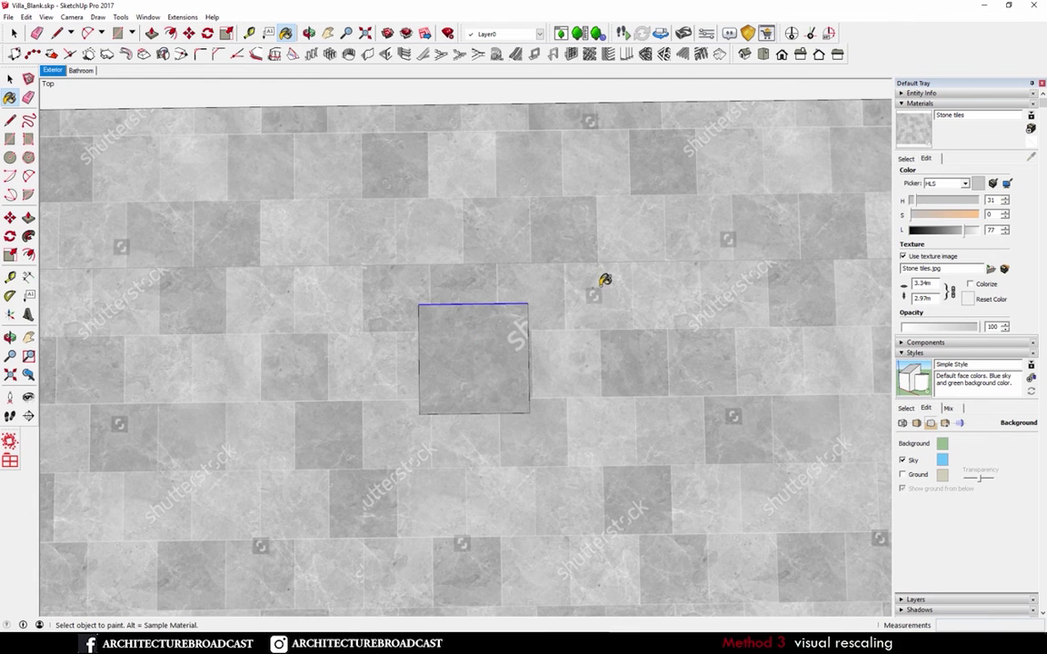
left_click(603, 281)
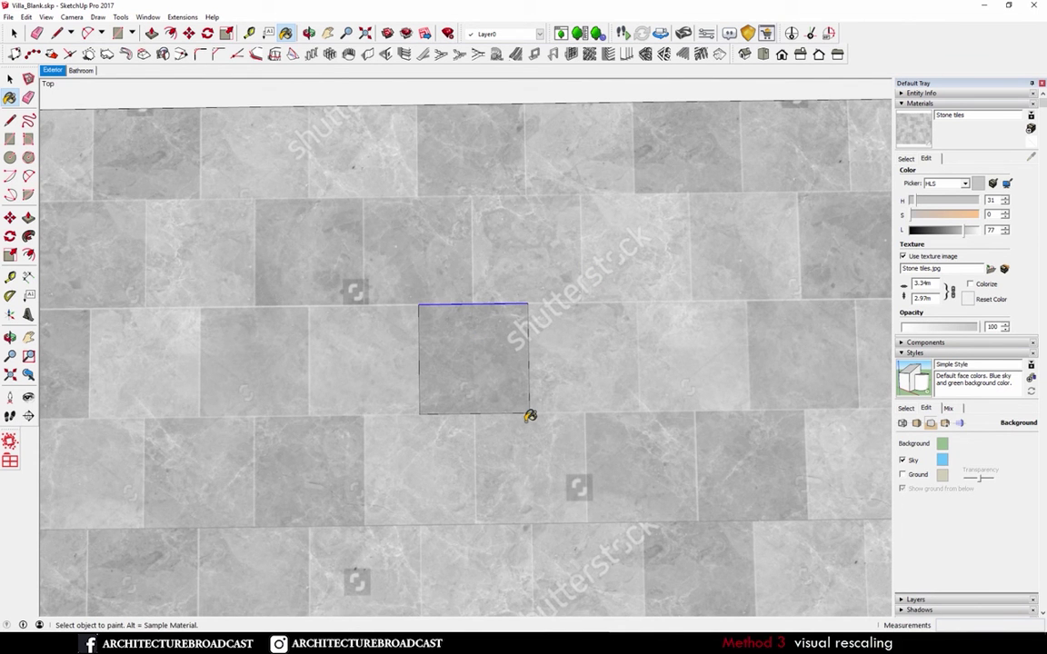
Erase the outline edges of the reference square so it merges with the tiled ground
key("e")
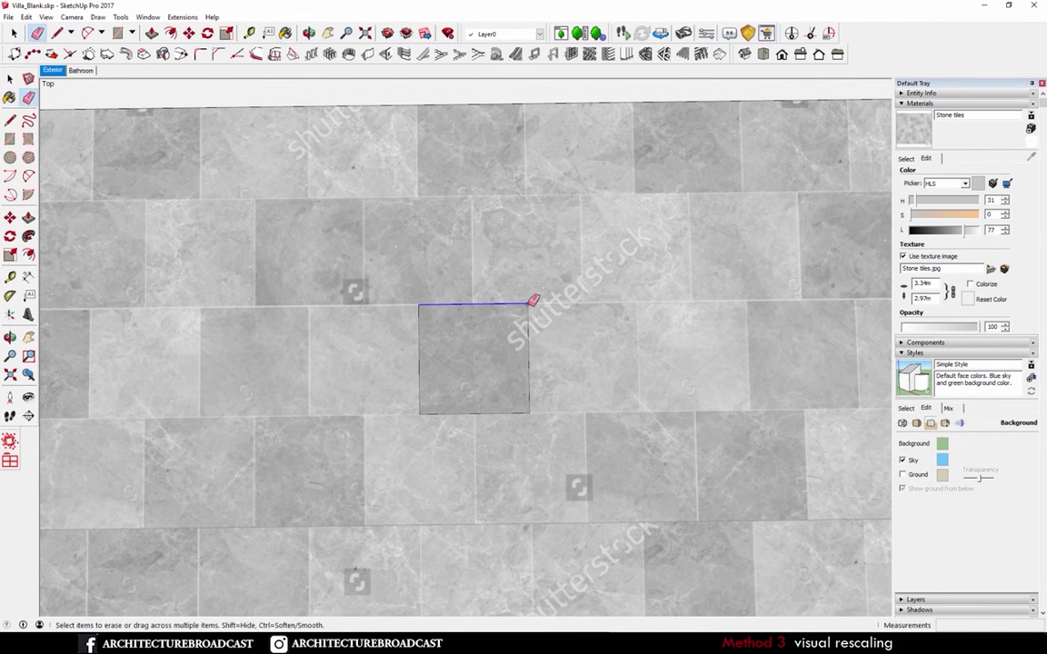
left_click_drag(448, 402, 421, 391)
key("space")
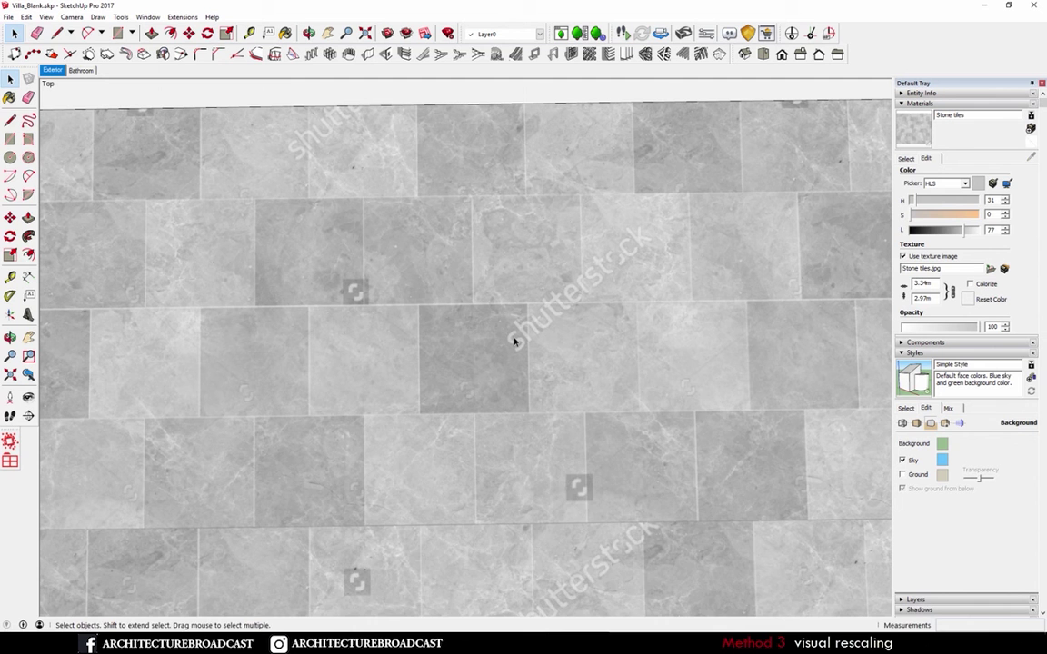
Check the width of one rescaled tile with the Line tool, without drawing an edge
key("l")
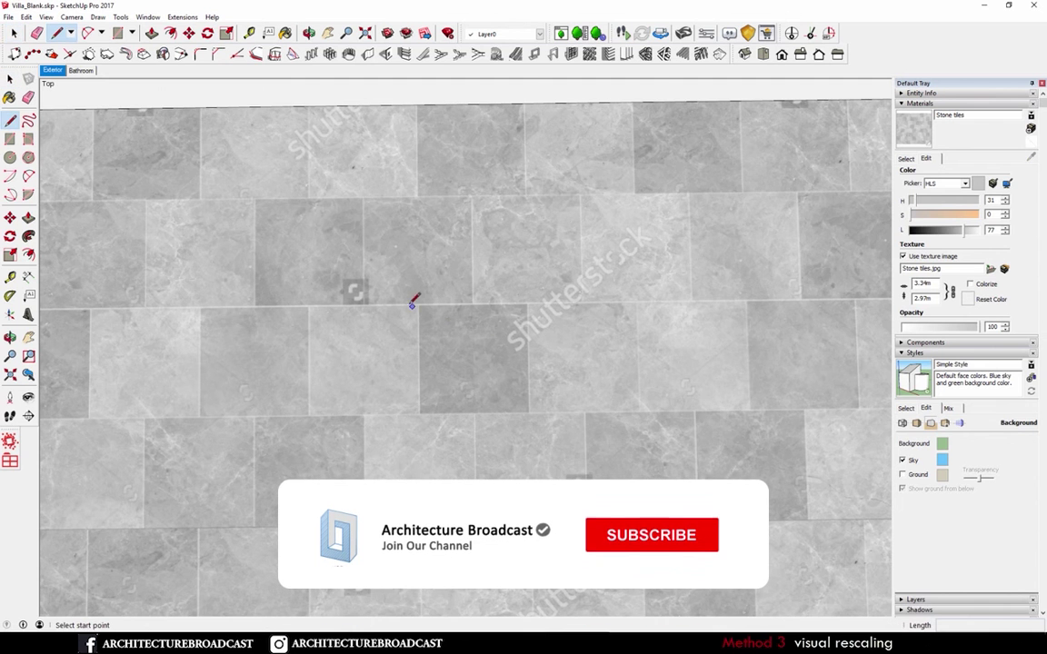
left_click(308, 307)
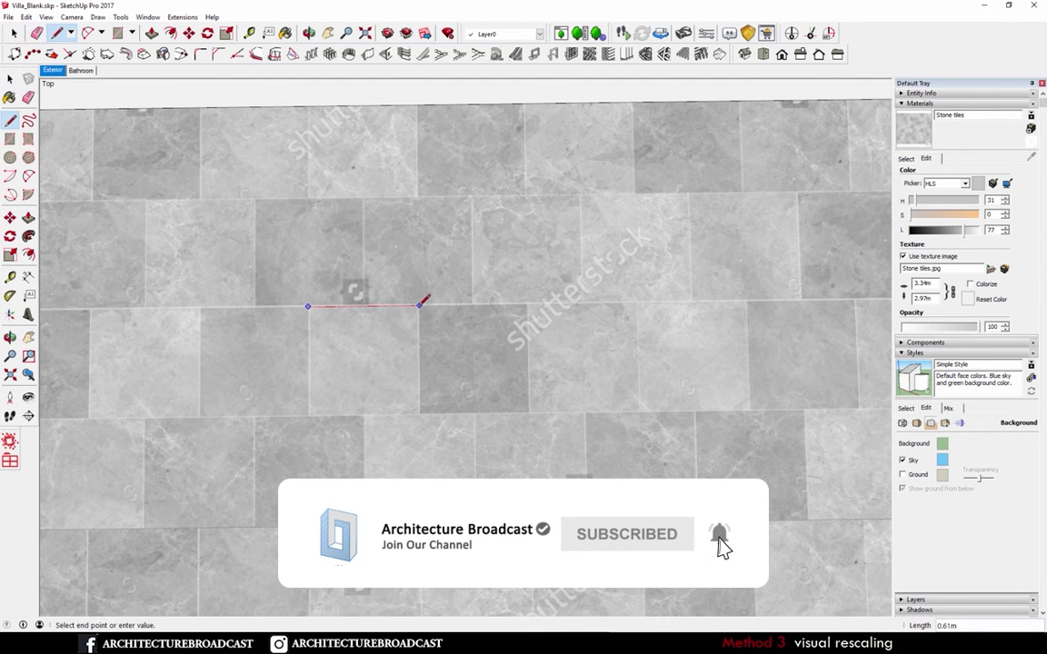
key("space")
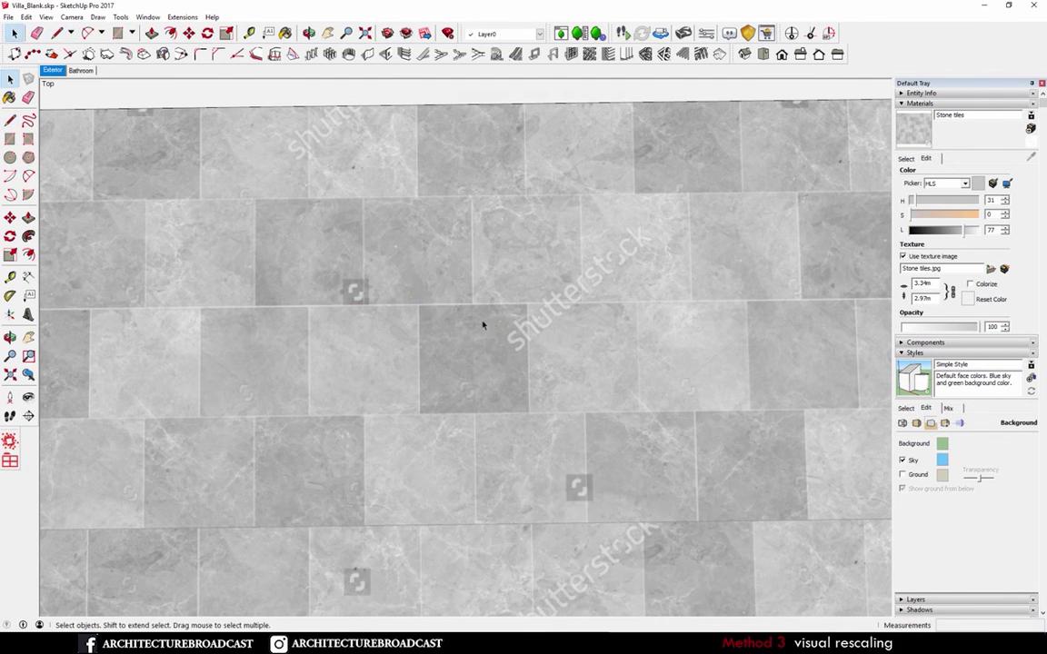
scroll(482, 325, "down", 3)
middle_click_drag(512, 334, 520, 371)
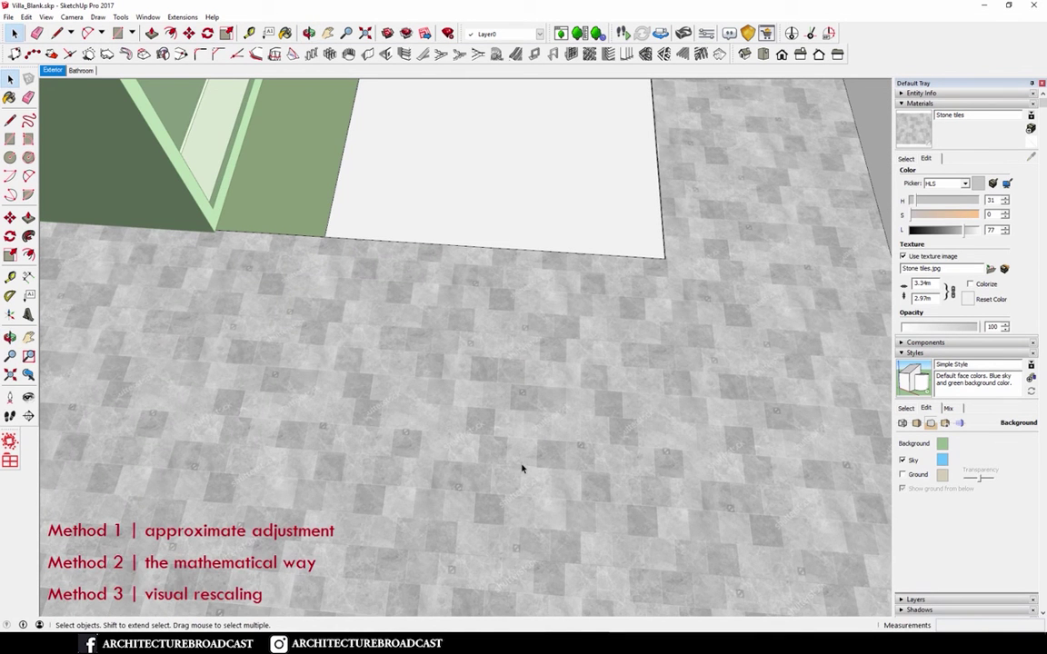
middle_click_drag(579, 564, 620, 353)
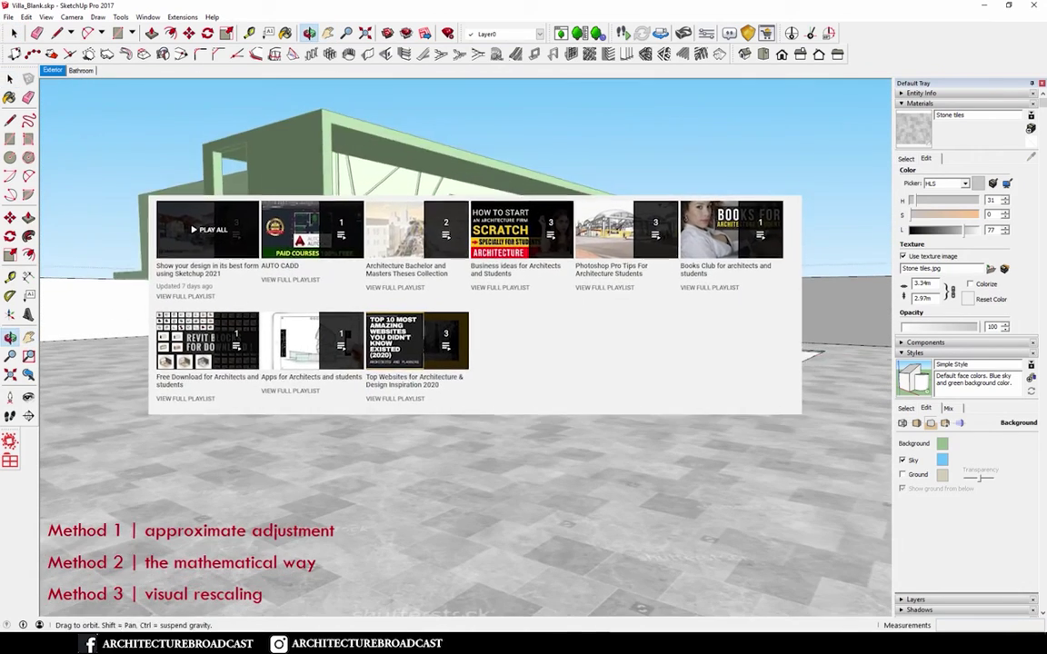
key("Escape")
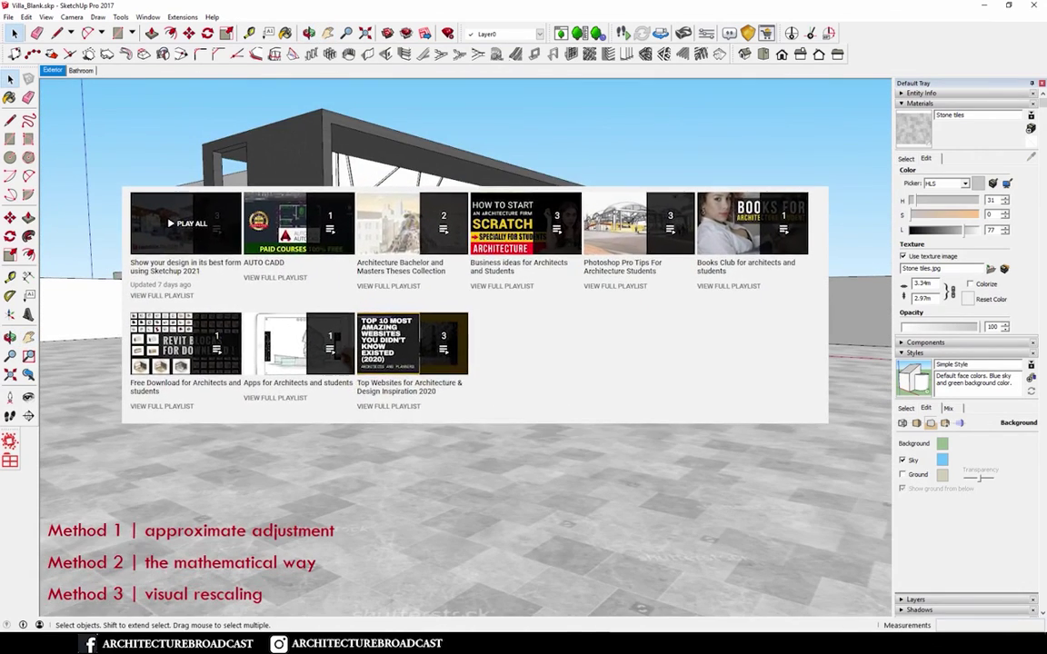